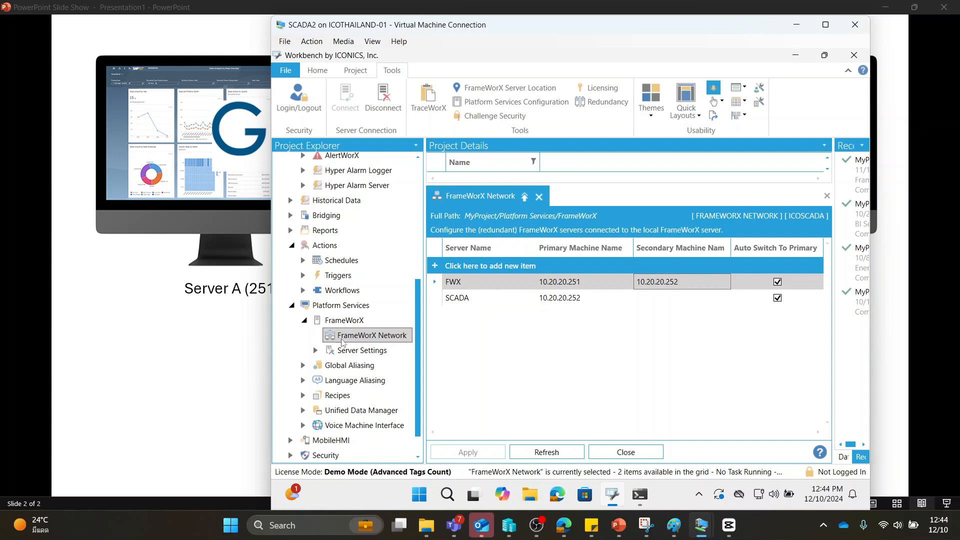
# Review the FWX entry's server name, primary machine and secondary machine in the SCADA2 FrameWorX Network configuration
pyautogui.click(465, 287)
pyautogui.doubleClick(456, 283)
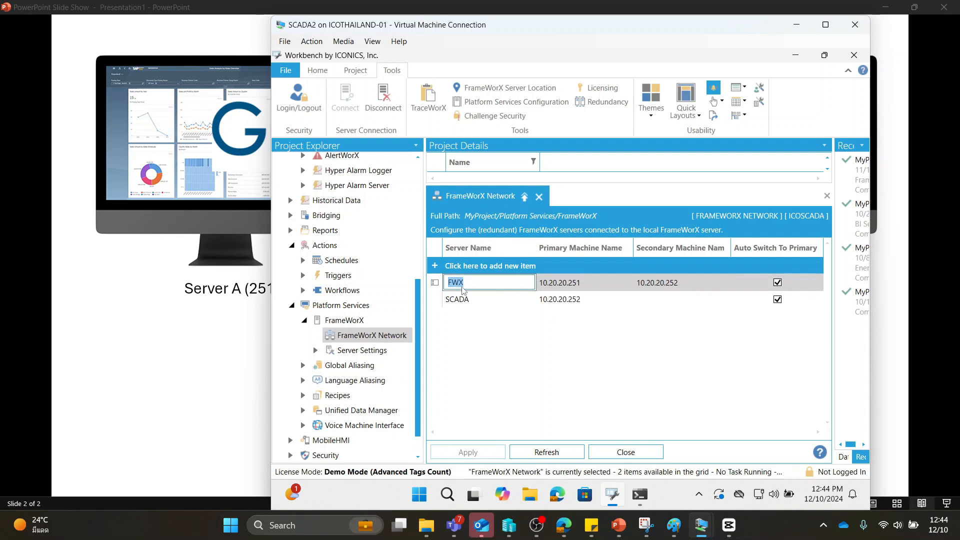
pyautogui.click(464, 283)
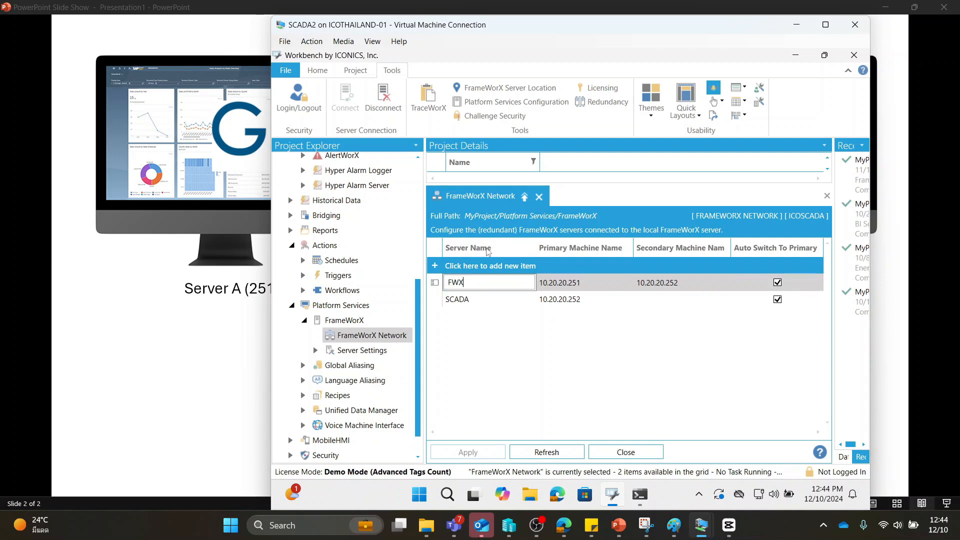
pyautogui.click(565, 283)
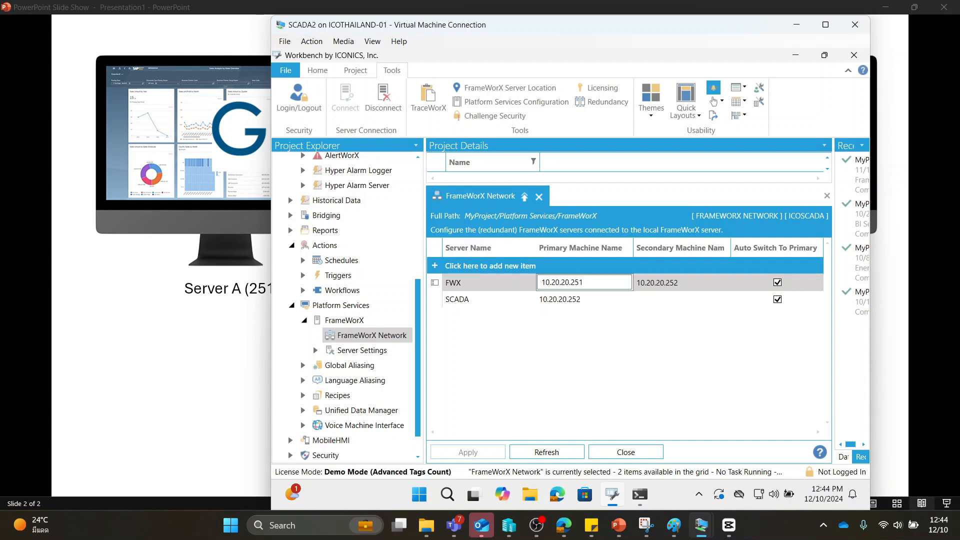
pyautogui.moveTo(584, 283); pyautogui.dragTo(538, 284)
pyautogui.click(585, 283)
pyautogui.moveTo(585, 283); pyautogui.dragTo(576, 283)
pyautogui.click(673, 284)
pyautogui.moveTo(682, 282); pyautogui.dragTo(668, 283)
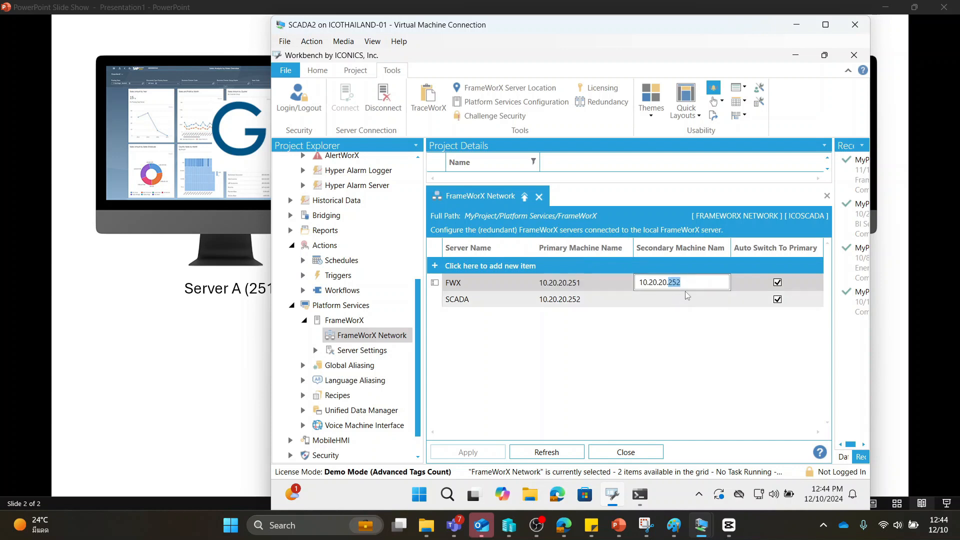
pyautogui.moveTo(619, 285); pyautogui.dragTo(541, 285)
pyautogui.click(674, 284)
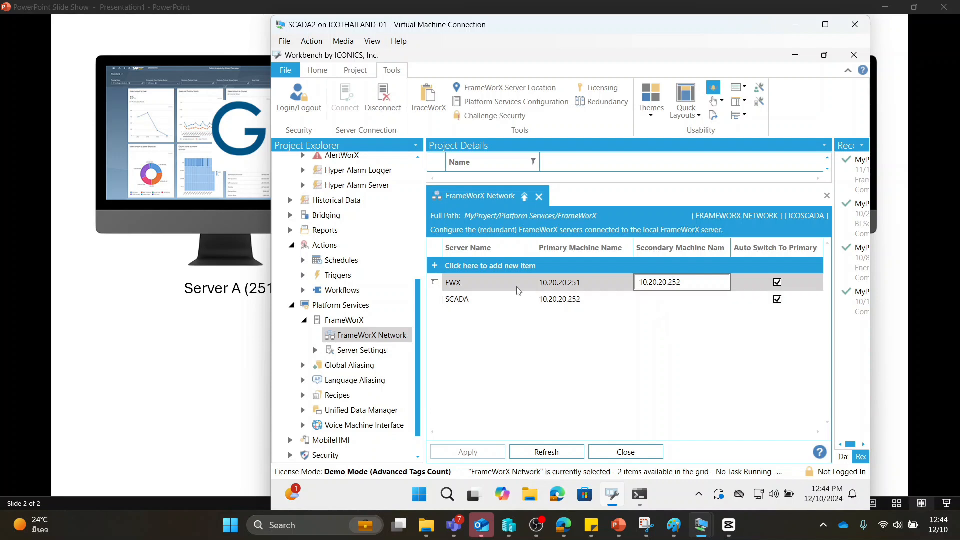
pyautogui.click(463, 285)
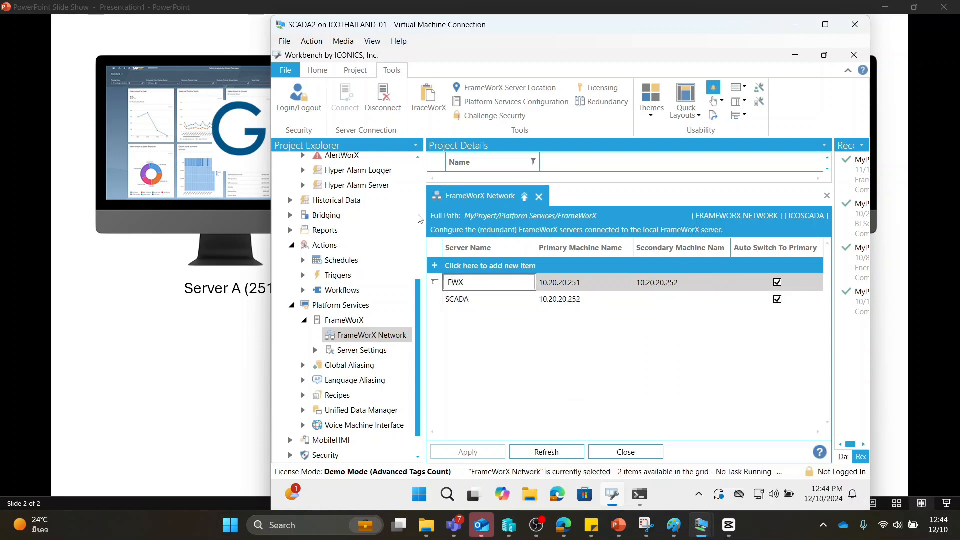
# Switch to the SCADA virtual machine and open its FrameWorX Server Location settings, allowing IcoServerLocationSetup to make changes
pyautogui.moveTo(702, 525)
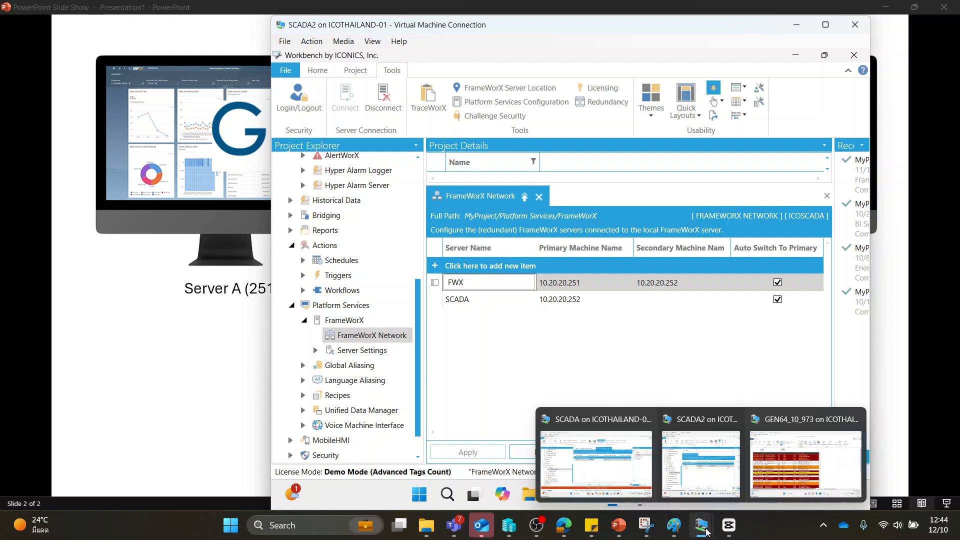
pyautogui.click(636, 454)
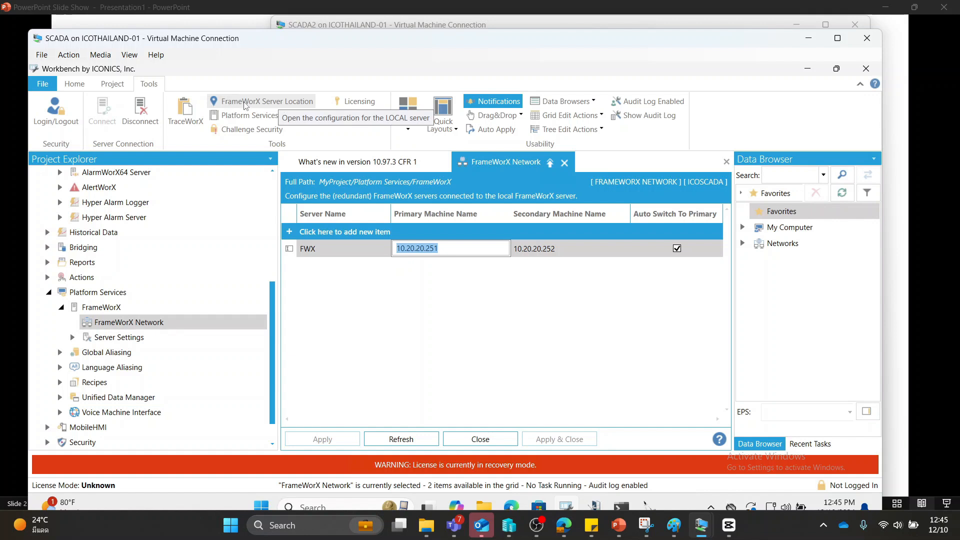
pyautogui.click(280, 104)
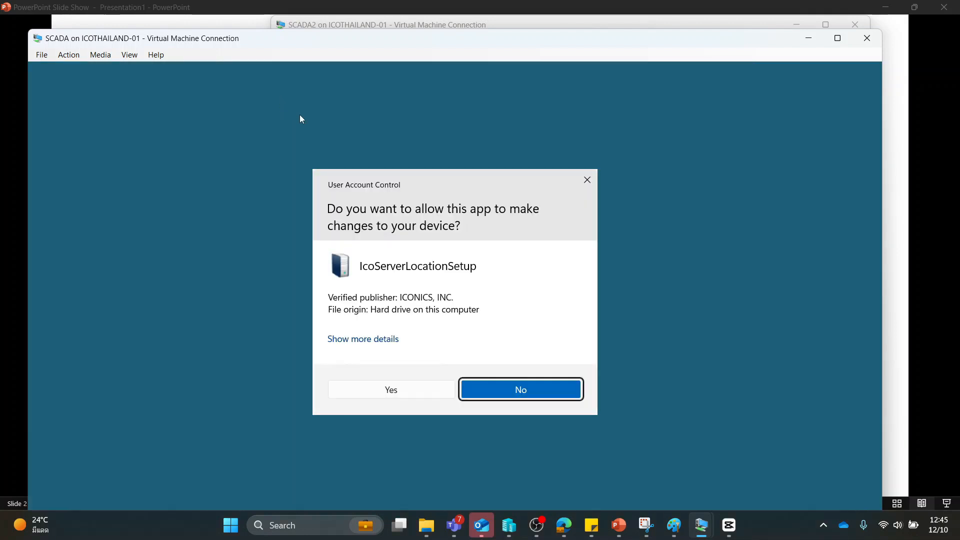
pyautogui.click(405, 395)
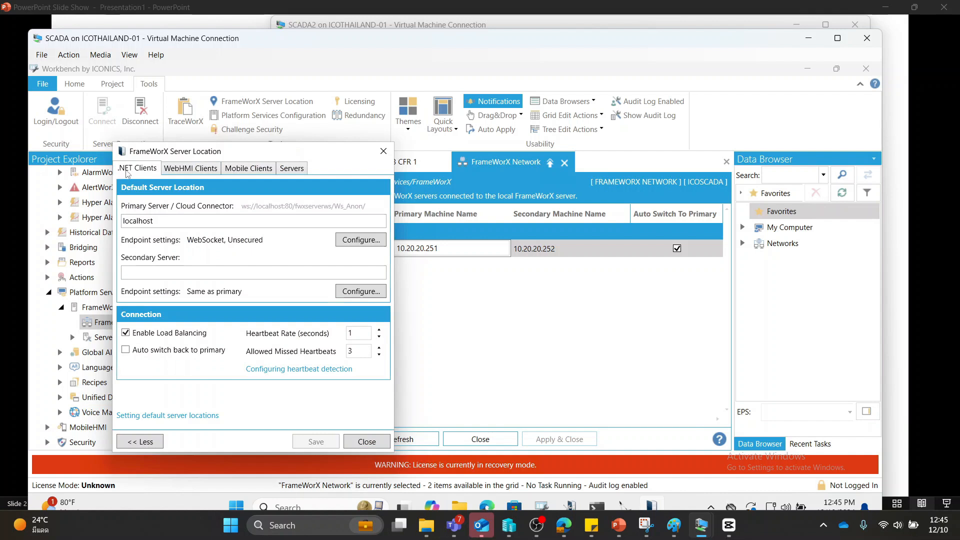
# Check the heartbeat rate and allowed missed heartbeats for the .NET, WebHMI, Mobile and Servers categories on SCADA, and close the settings
pyautogui.click(195, 172)
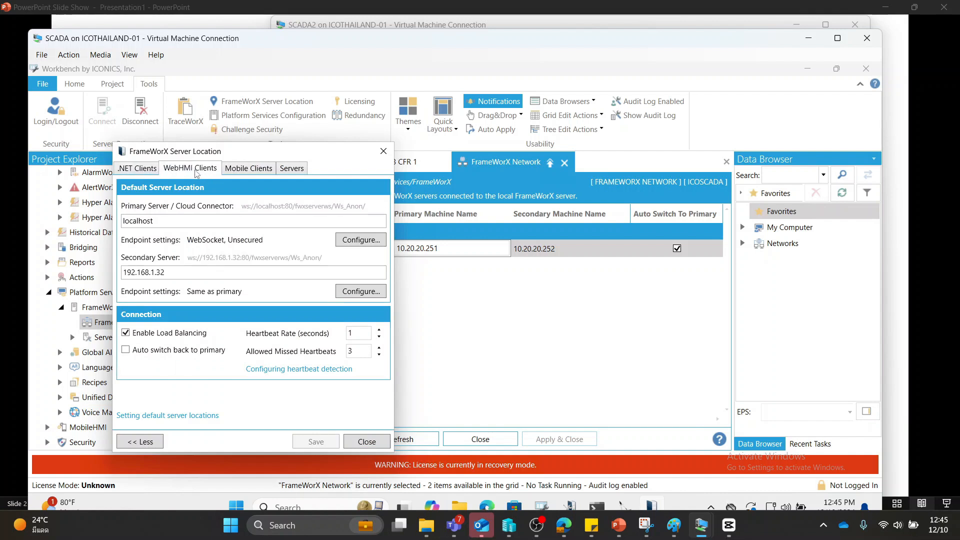
pyautogui.click(293, 173)
pyautogui.click(248, 172)
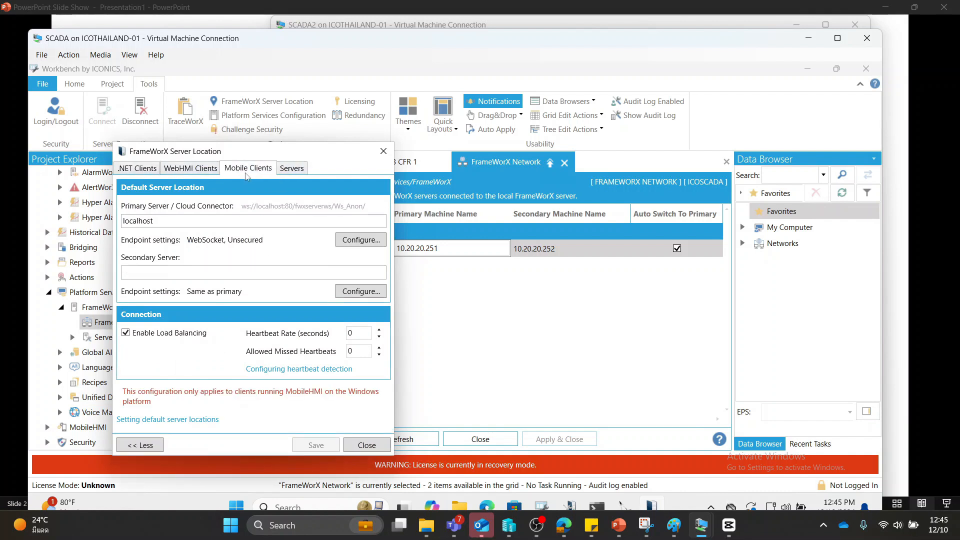
pyautogui.click(147, 172)
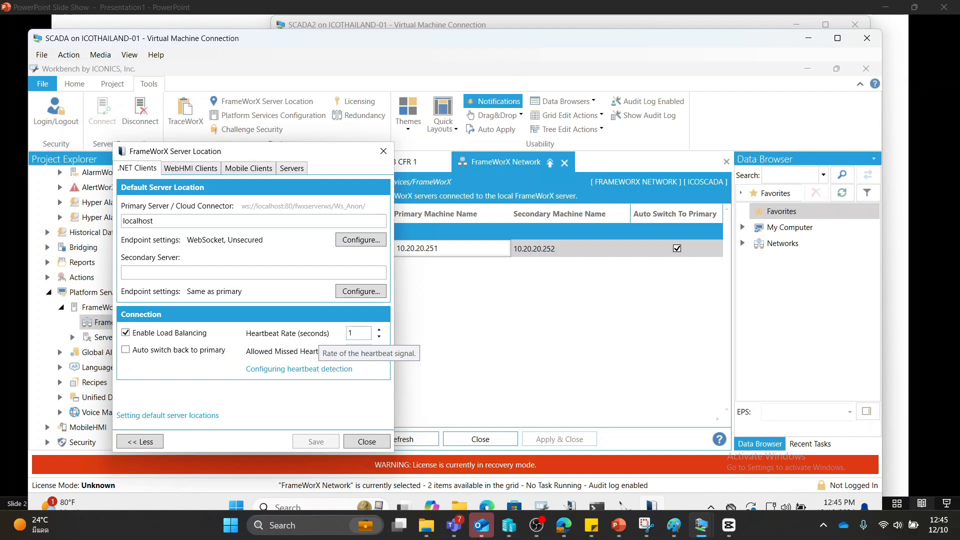
pyautogui.moveTo(358, 334); pyautogui.dragTo(341, 338)
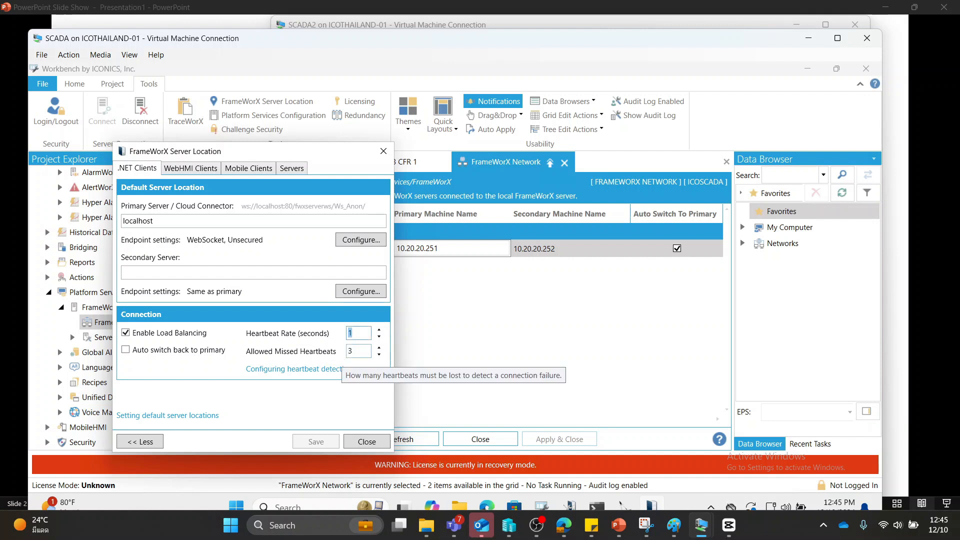
pyautogui.click(351, 352)
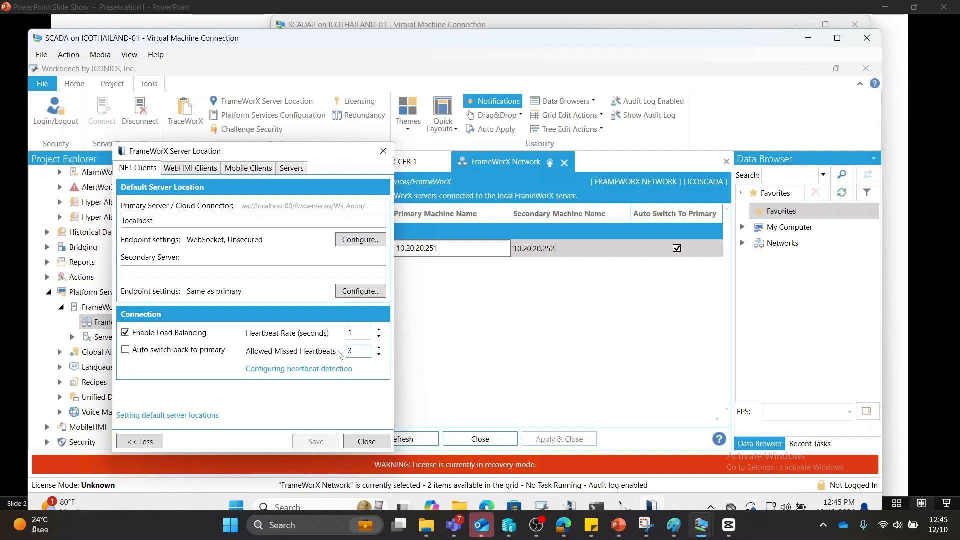
pyautogui.click(197, 170)
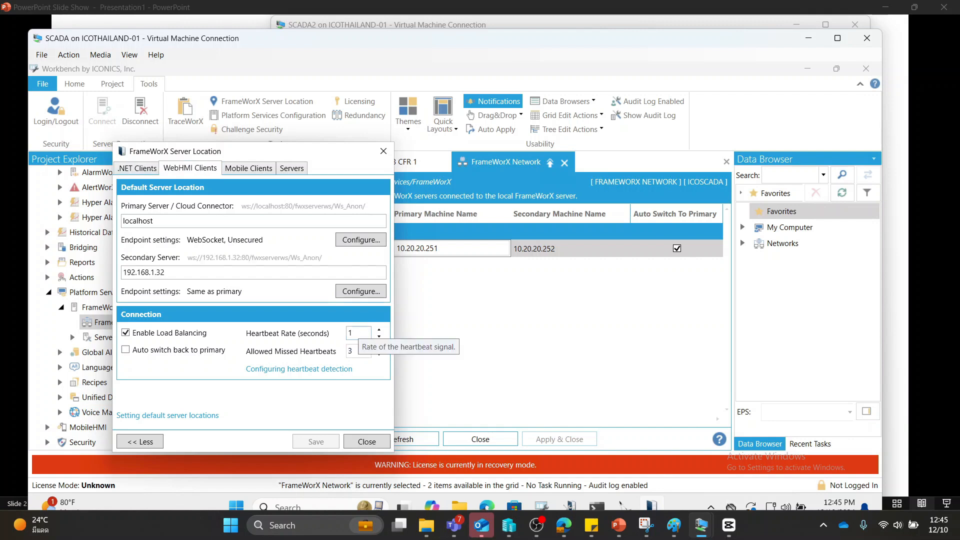
pyautogui.moveTo(357, 334); pyautogui.dragTo(343, 352)
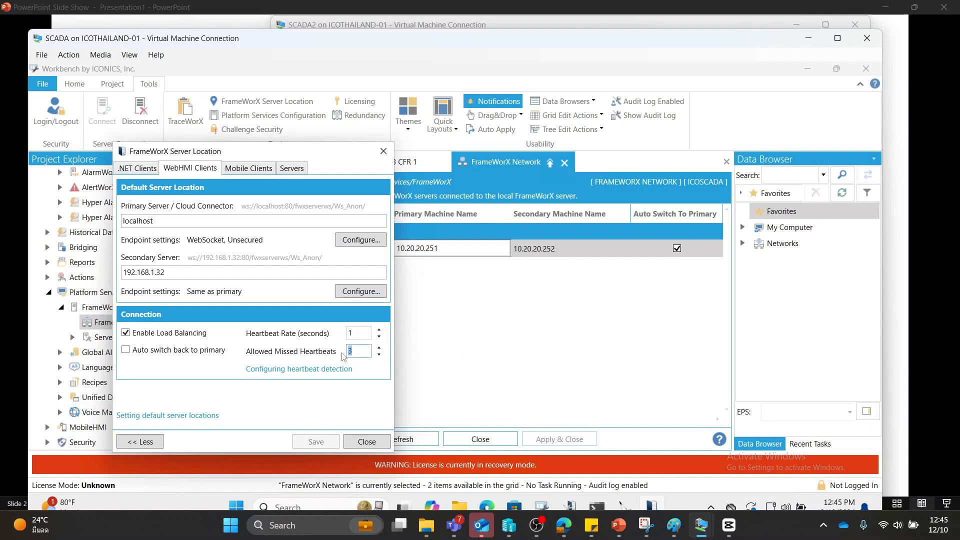
pyautogui.click(248, 169)
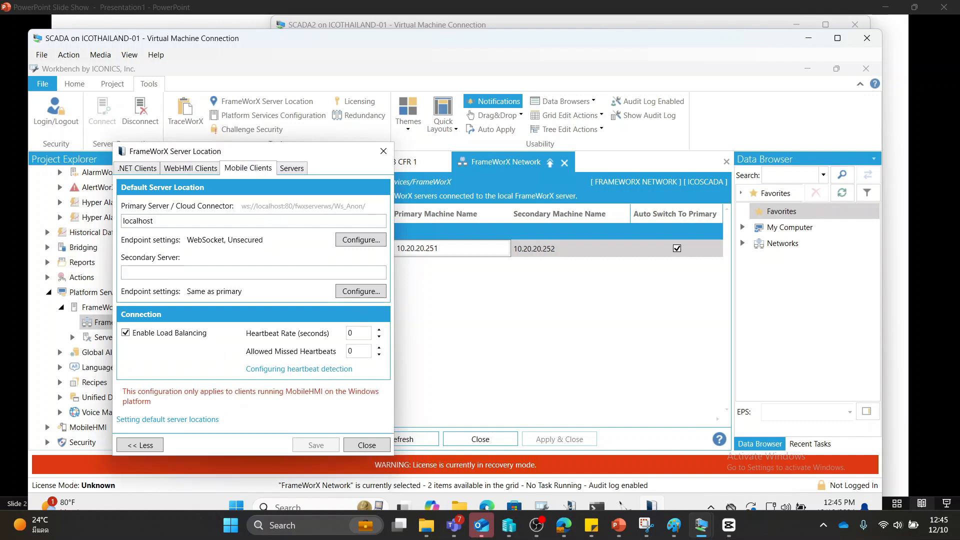
pyautogui.click(294, 171)
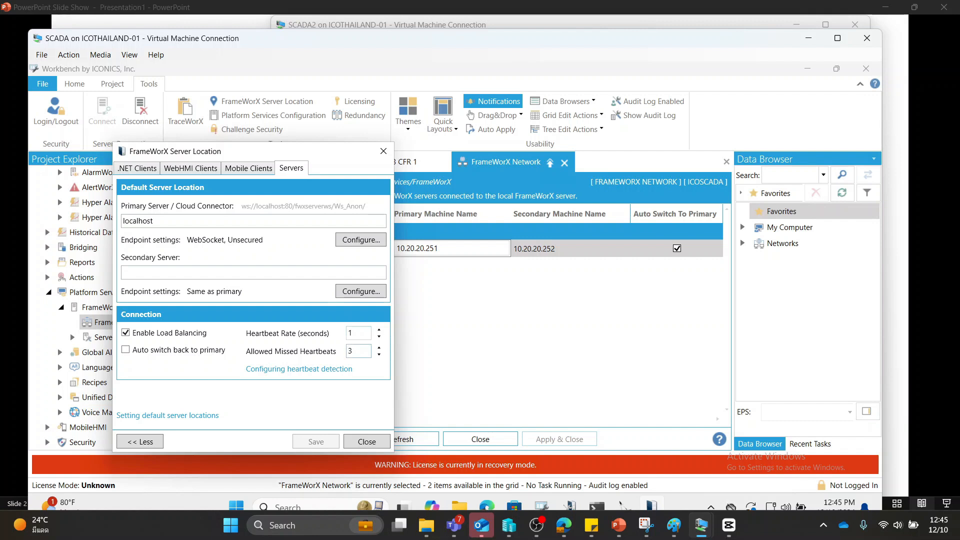
pyautogui.click(384, 151)
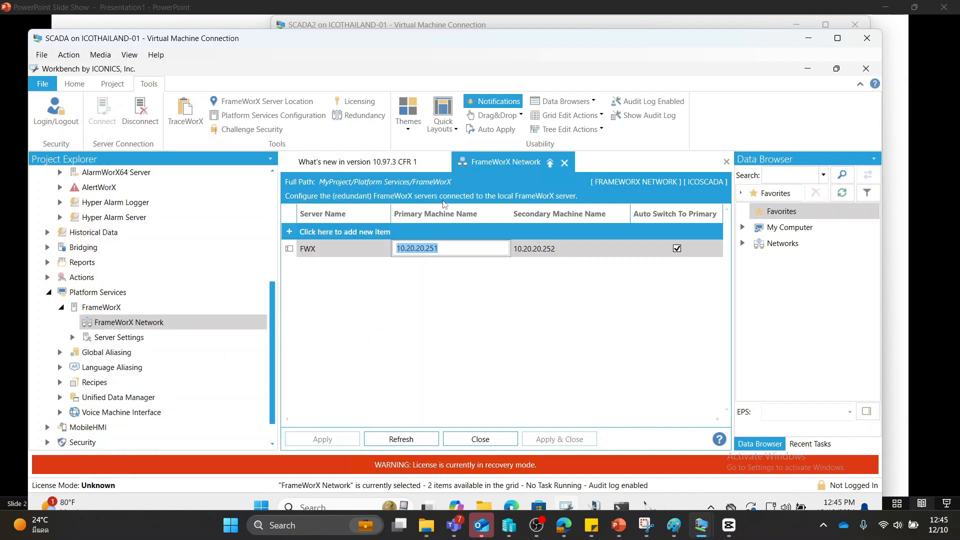
# Switch to the GEN64_10_973 virtual machine and review the FWX entry's server name and primary and secondary machines in Workbench
pyautogui.click(618, 407)
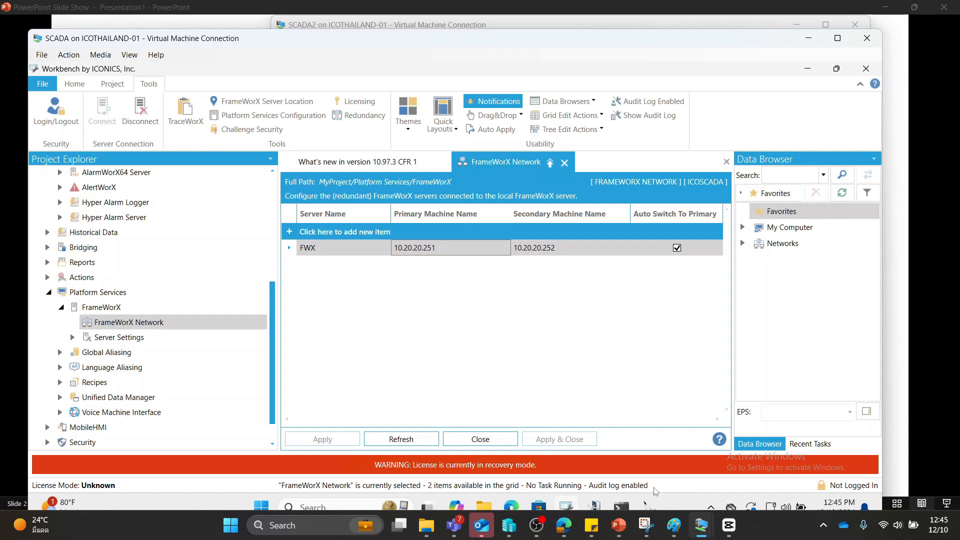
pyautogui.moveTo(703, 531)
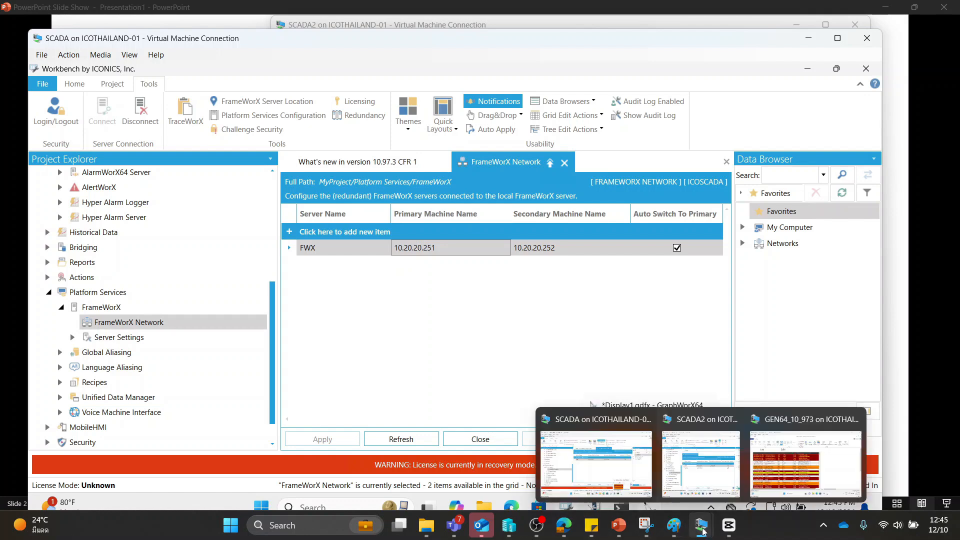
pyautogui.click(772, 470)
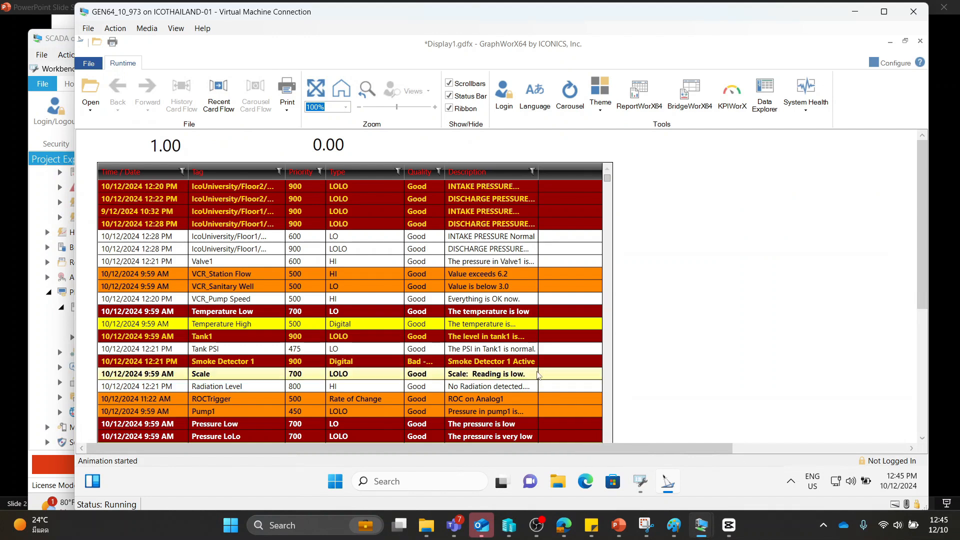
pyautogui.click(647, 482)
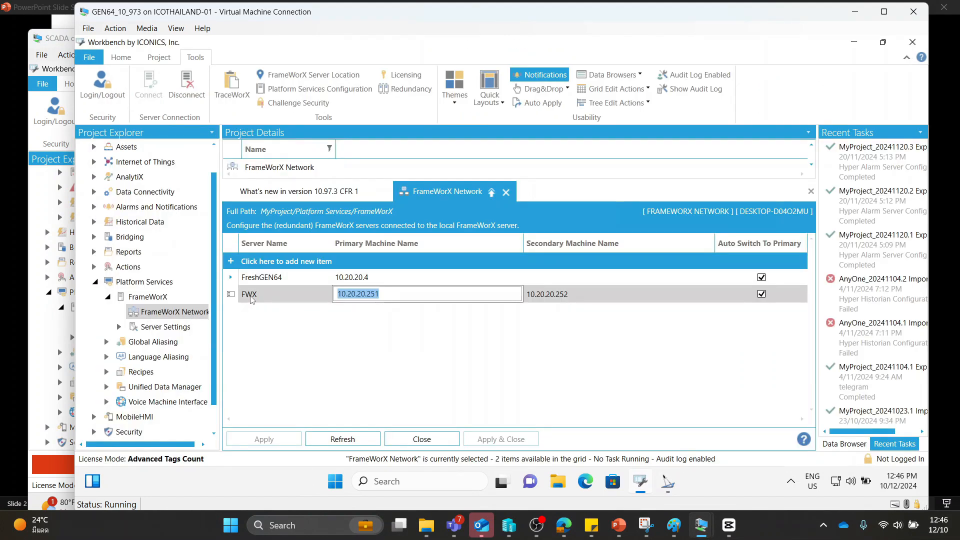
pyautogui.click(288, 296)
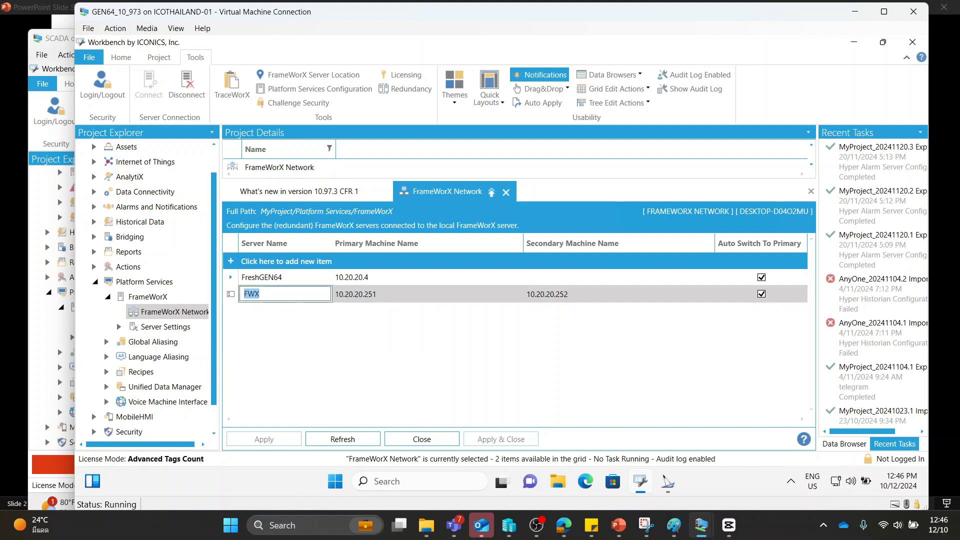
pyautogui.press('Tab')
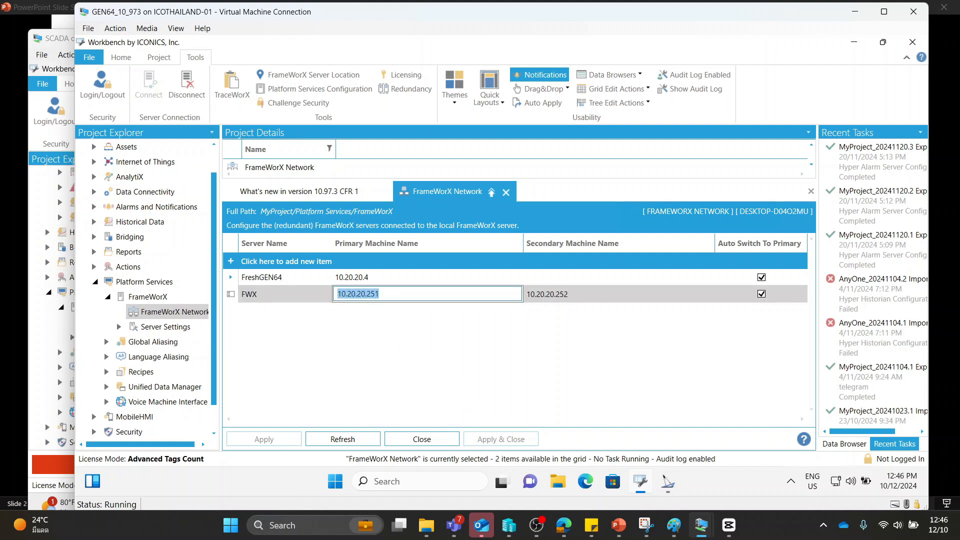
pyautogui.press('Tab')
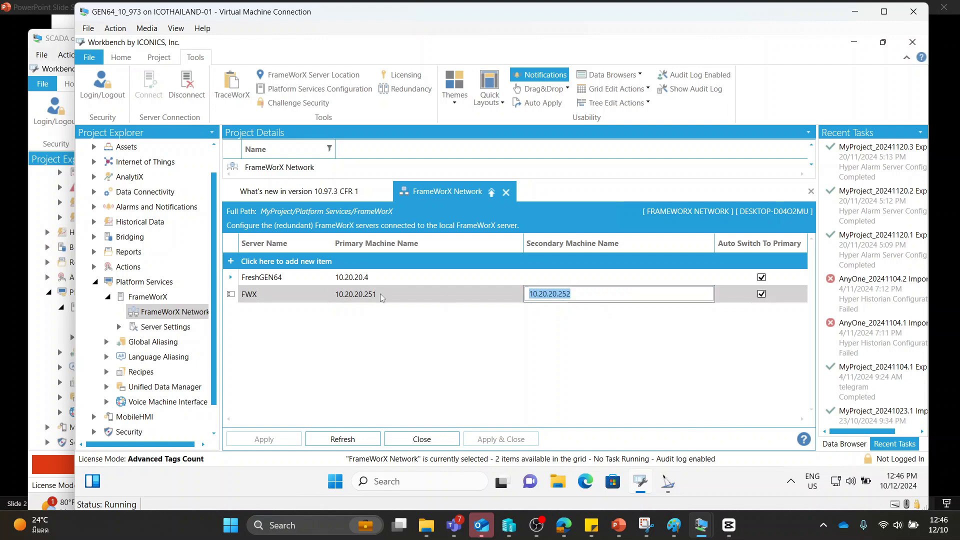
# Open FrameWorX Server Location on GEN64_10_973, check the heartbeat settings for every client category and Servers, and close it
pyautogui.click(321, 75)
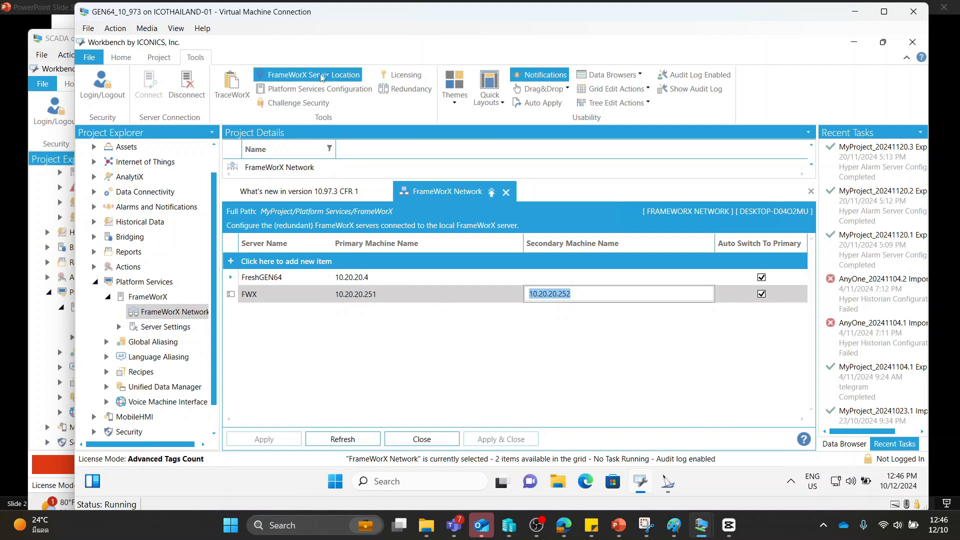
pyautogui.click(433, 356)
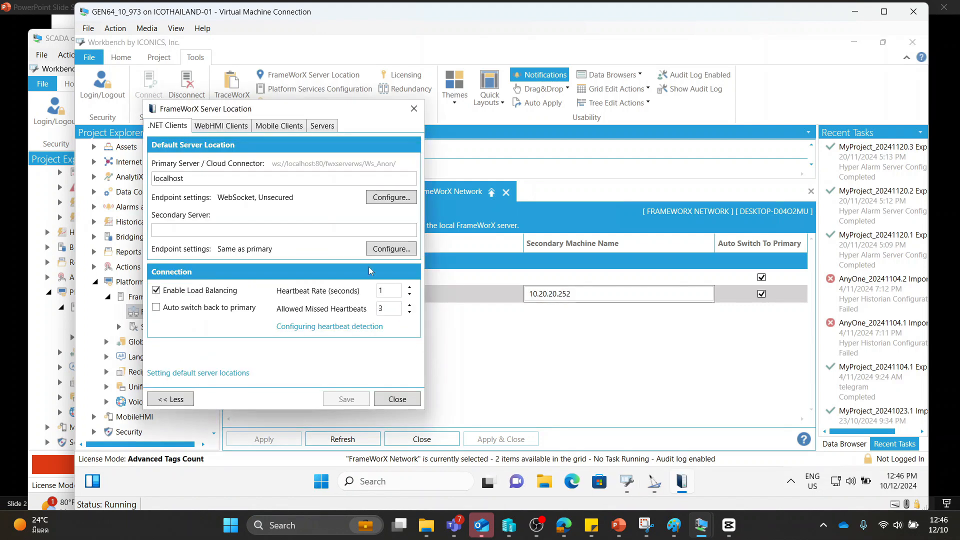
pyautogui.doubleClick(382, 290)
pyautogui.press('Tab')
pyautogui.click(230, 127)
pyautogui.click(278, 126)
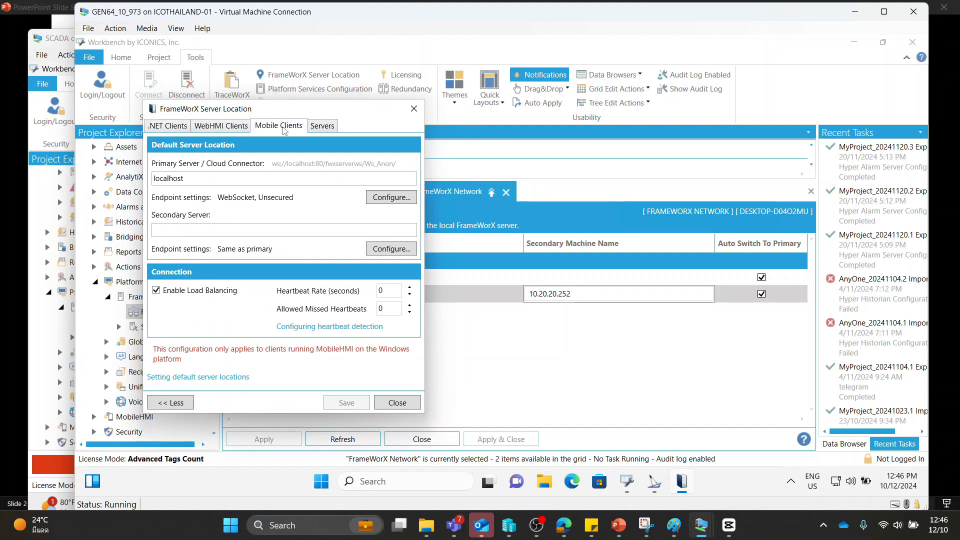
pyautogui.click(323, 126)
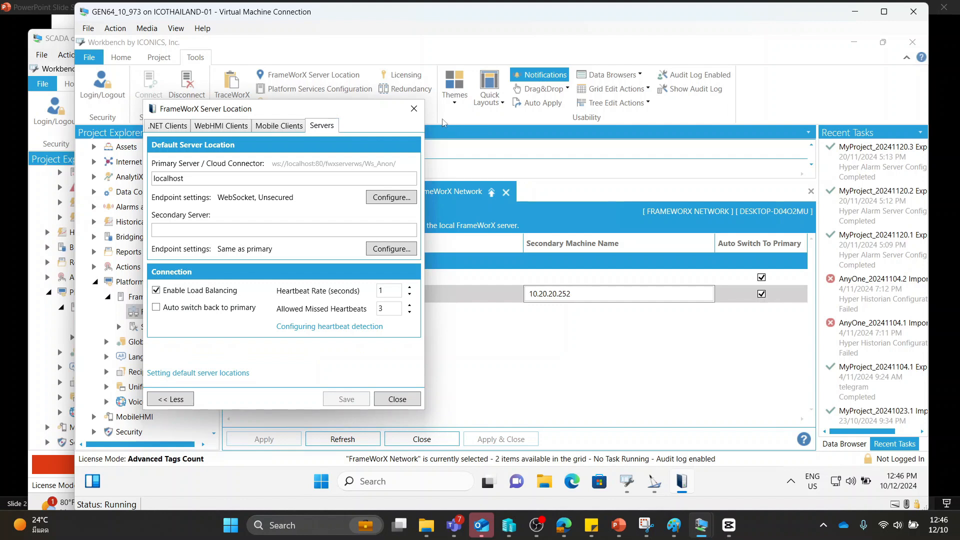
pyautogui.click(414, 109)
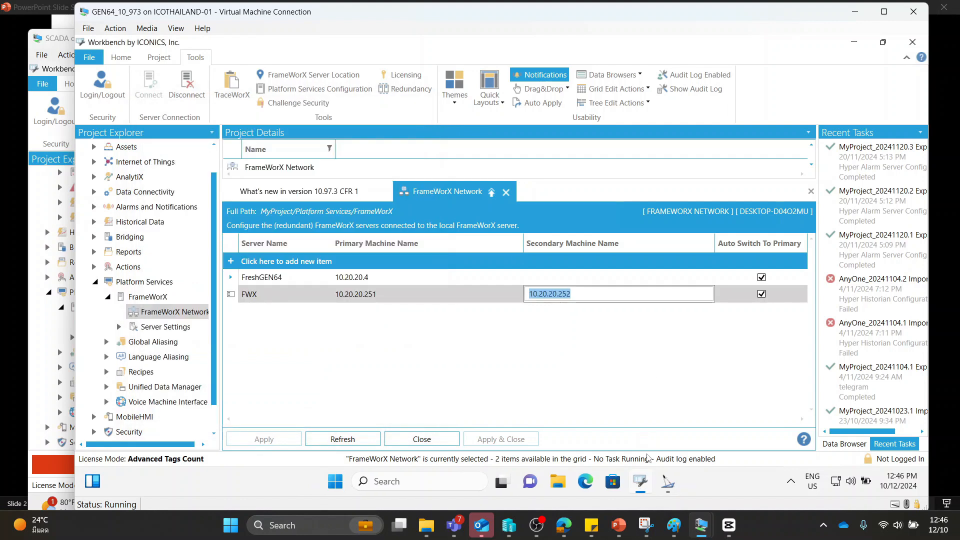
# Switch back to the SCADA2 virtual machine
pyautogui.moveTo(668, 481)
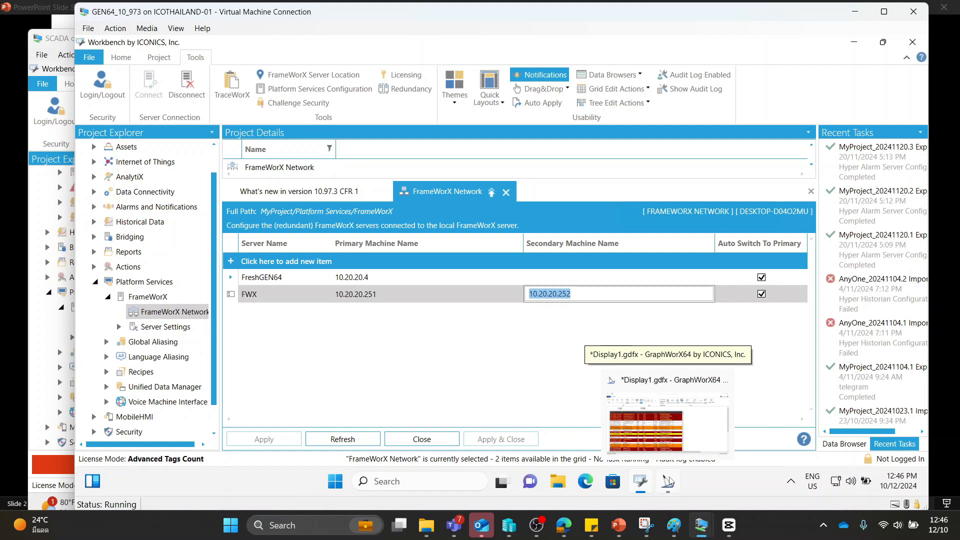
pyautogui.moveTo(701, 525)
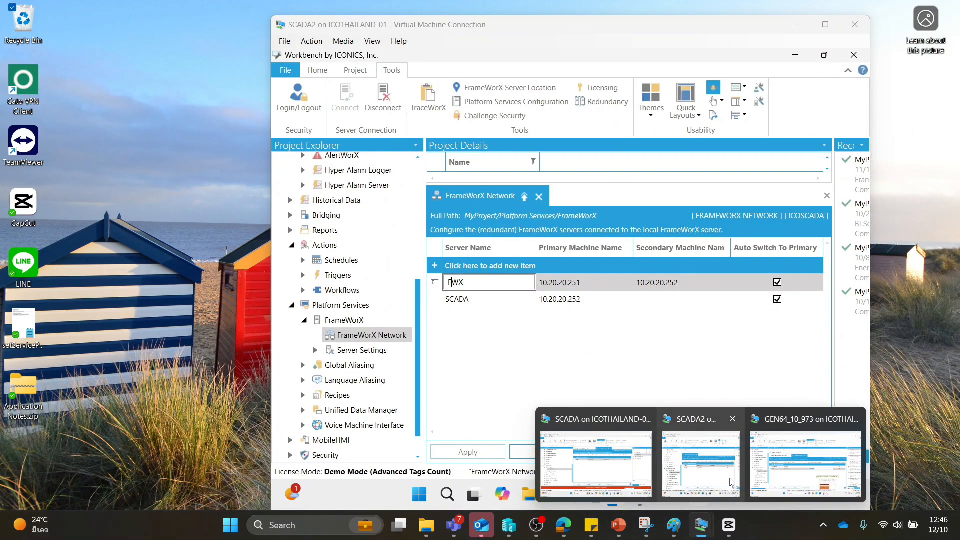
pyautogui.click(732, 481)
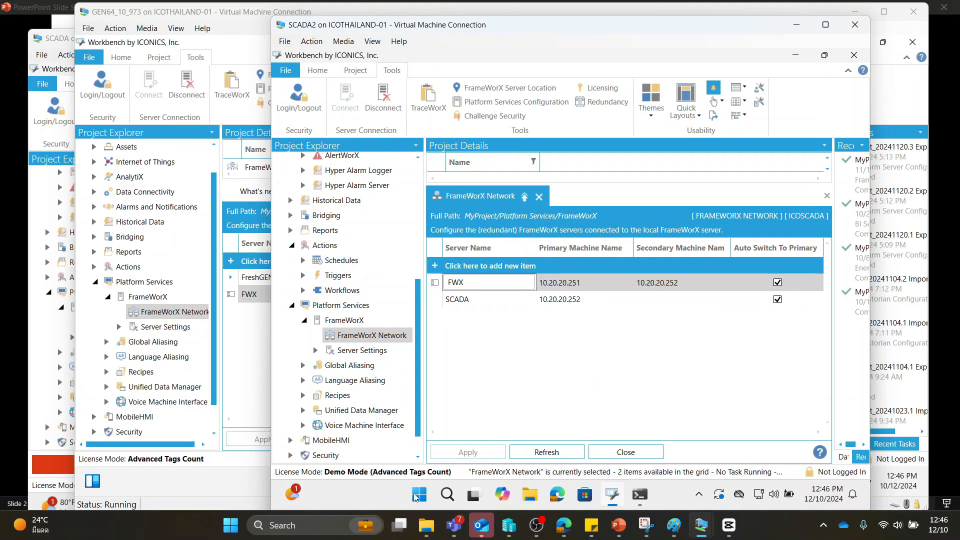
# Open Windows Services on SCADA2 and locate the ICONICS FrameWorX service to check its status
pyautogui.click(418, 495)
pyautogui.write('serv')
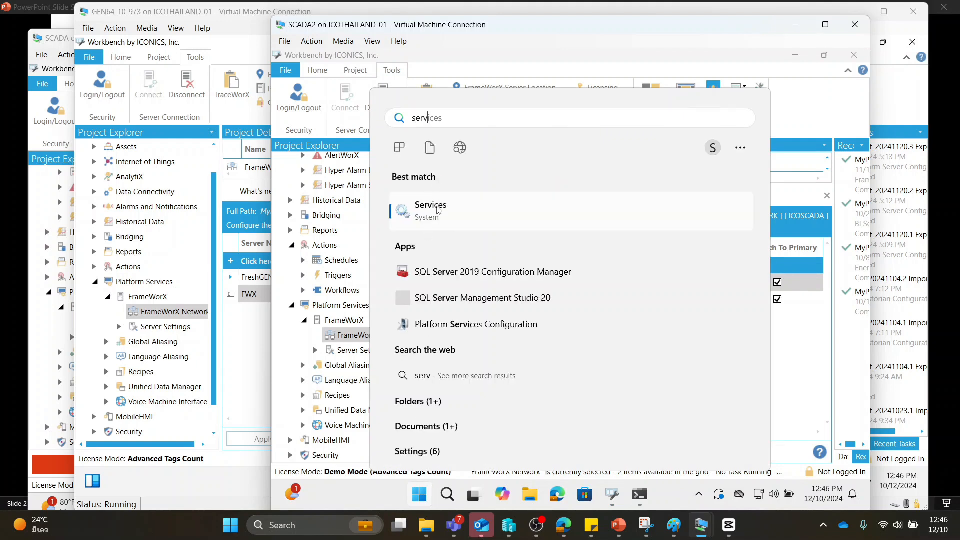
pyautogui.click(433, 214)
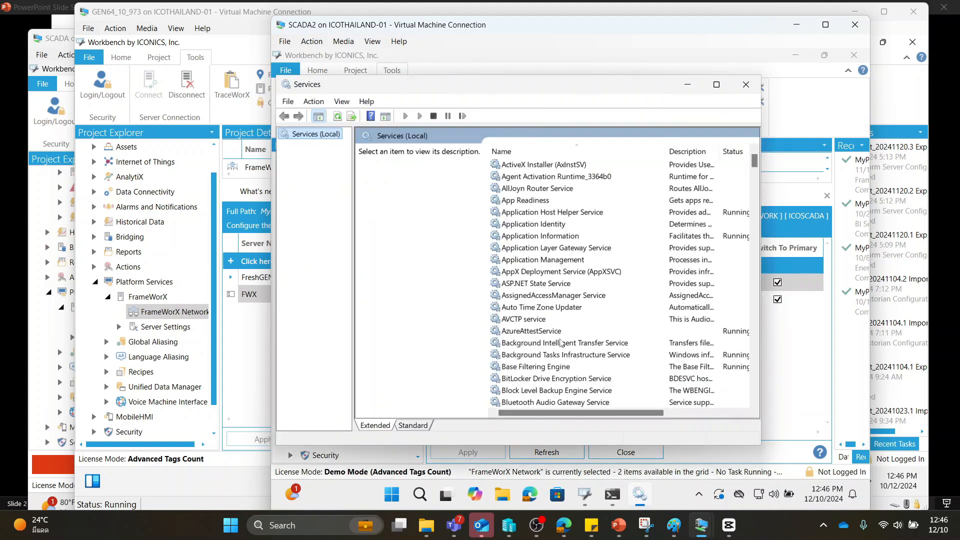
pyautogui.scroll(-20, 553, 323)
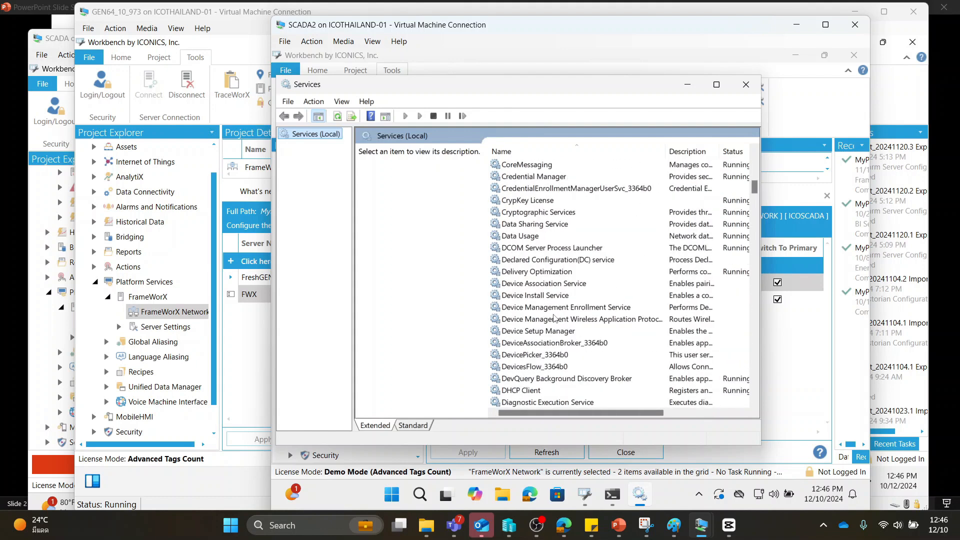
pyautogui.scroll(-15, 554, 320)
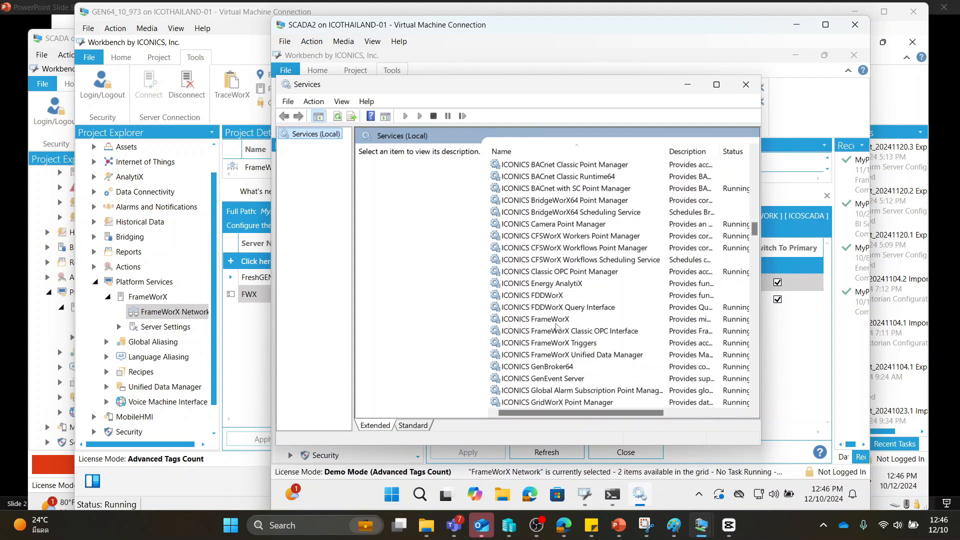
pyautogui.click(546, 321)
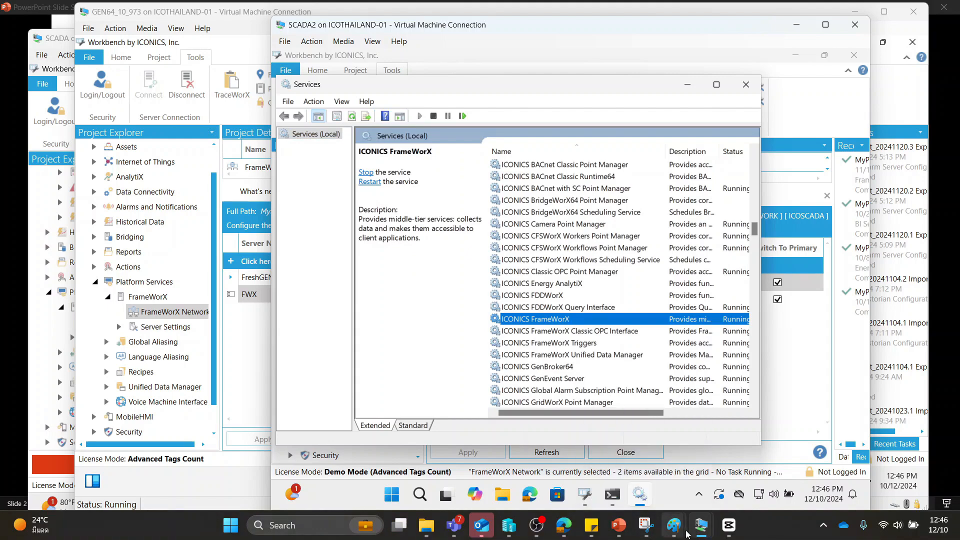
# Switch to the GraphWorX64 display on GEN64_10_973, enter configuration mode, and inspect the event point in the AlarmWorX64 Viewer grid's source settings
pyautogui.moveTo(701, 525)
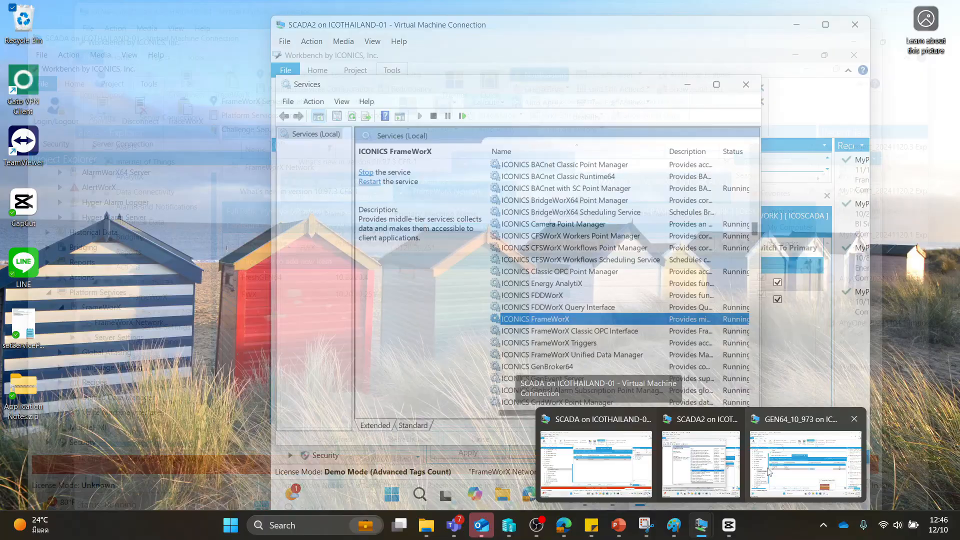
pyautogui.click(769, 473)
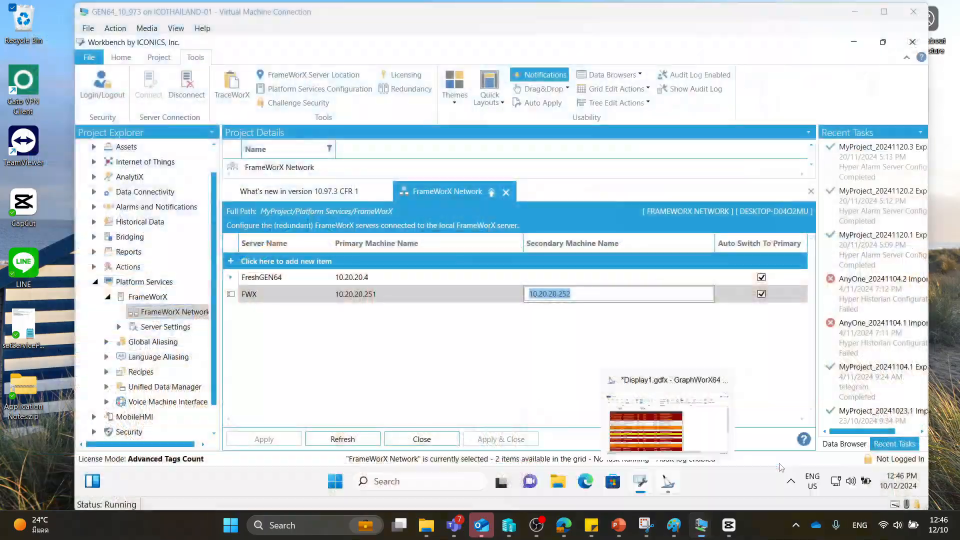
pyautogui.click(669, 483)
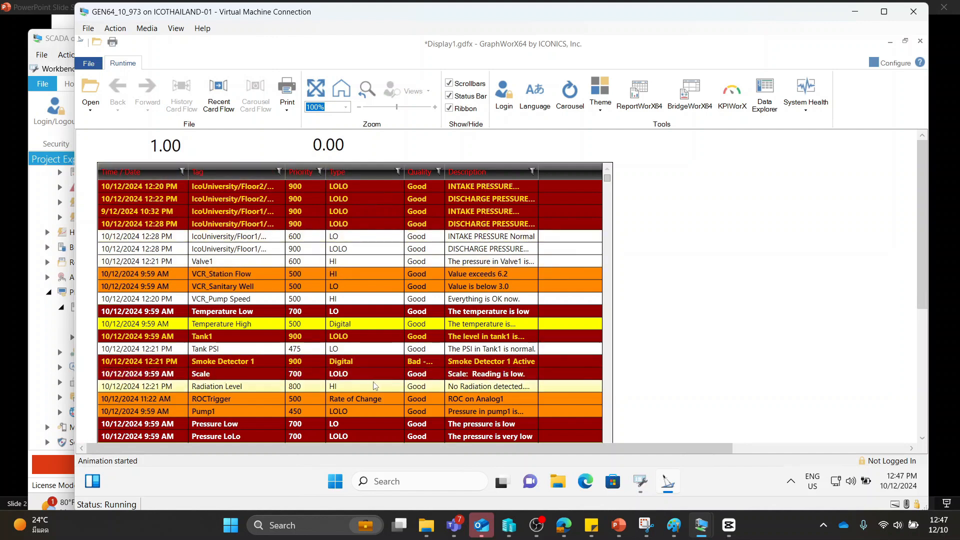
pyautogui.click(882, 65)
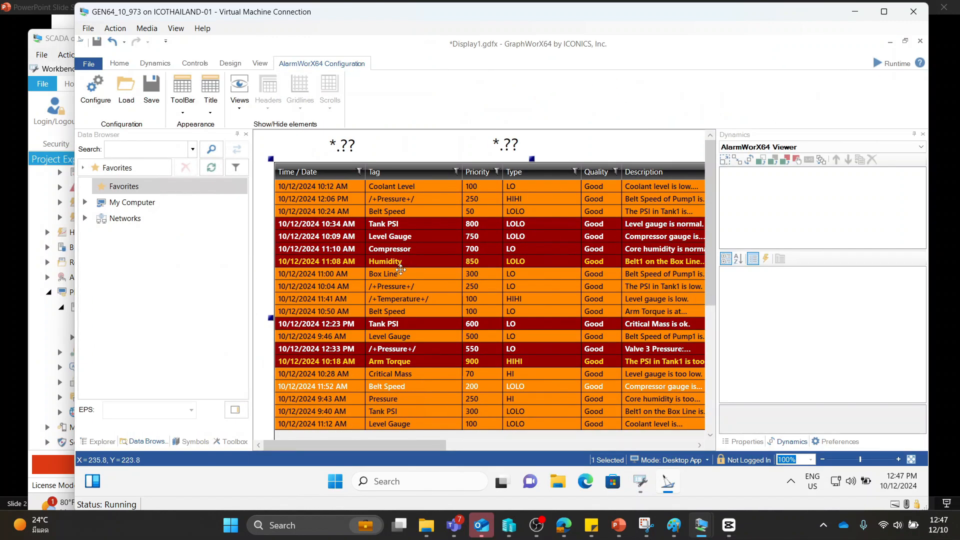
pyautogui.doubleClick(401, 270)
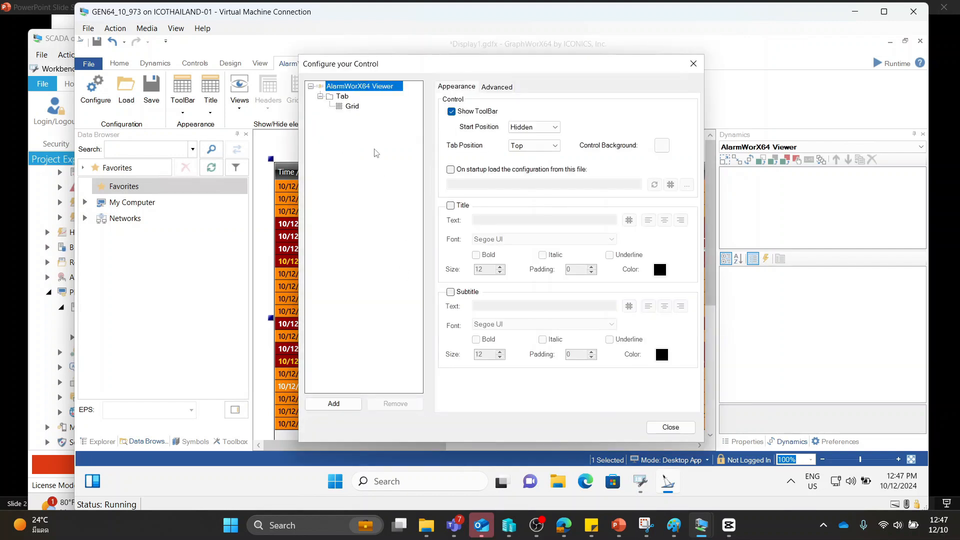
pyautogui.click(353, 106)
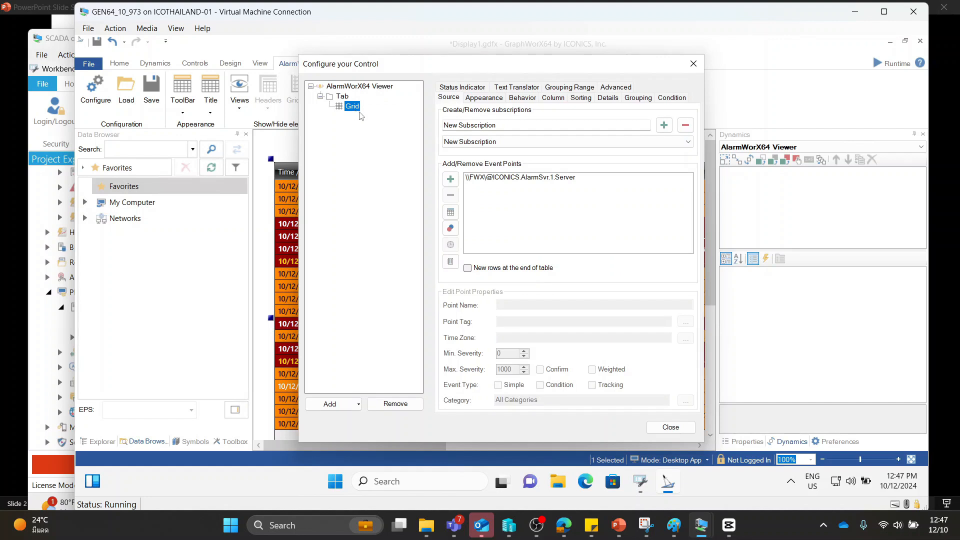
pyautogui.click(529, 179)
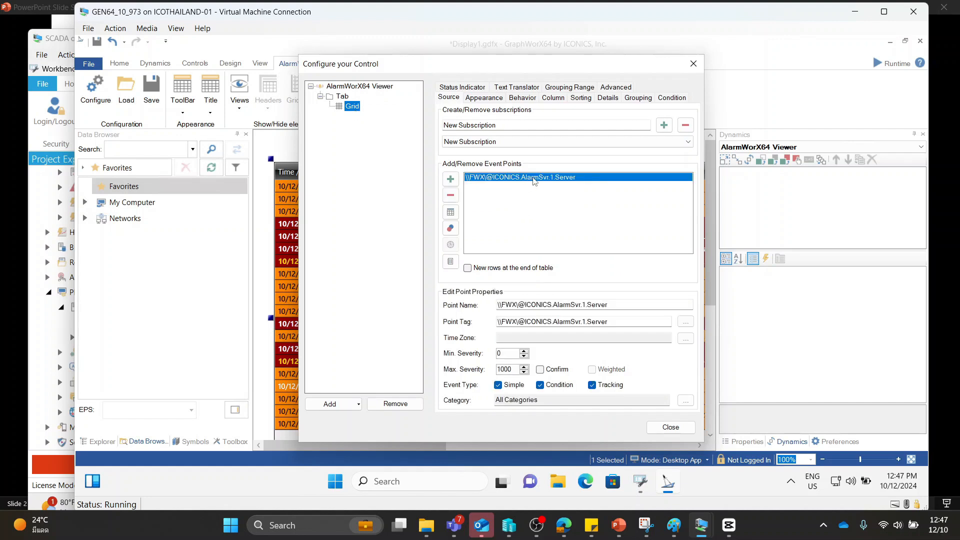
# Browse the event point's tag source through FrameWorX Network, Fwx and Alarms and Notifications to AlarmWorX64, then close the browser and viewer configuration without changes
pyautogui.click(634, 322)
pyautogui.click(685, 323)
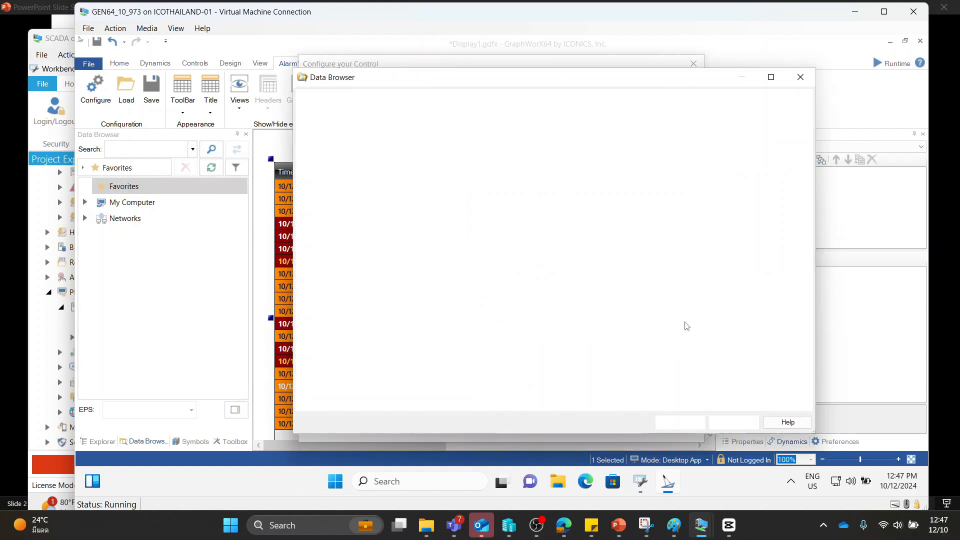
pyautogui.scroll(1, 450, 240)
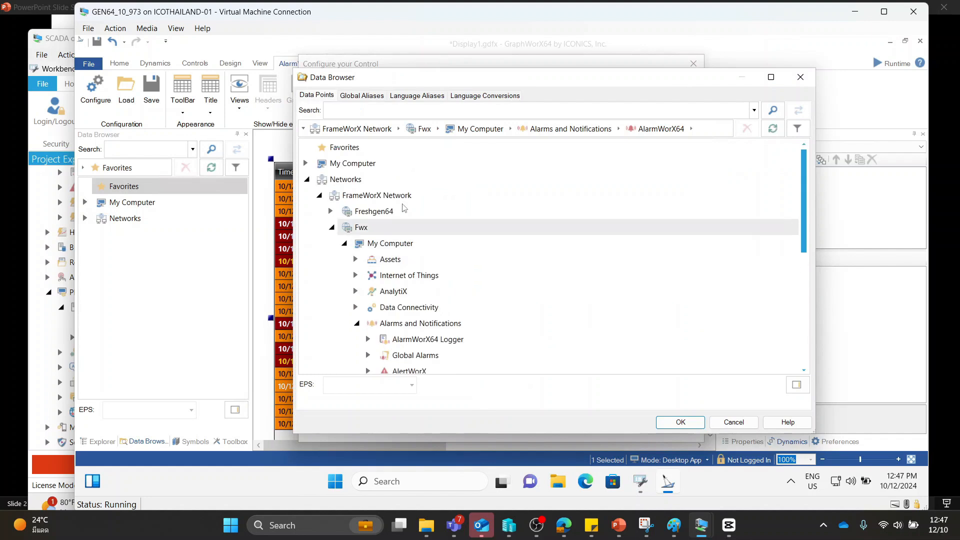
pyautogui.click(342, 181)
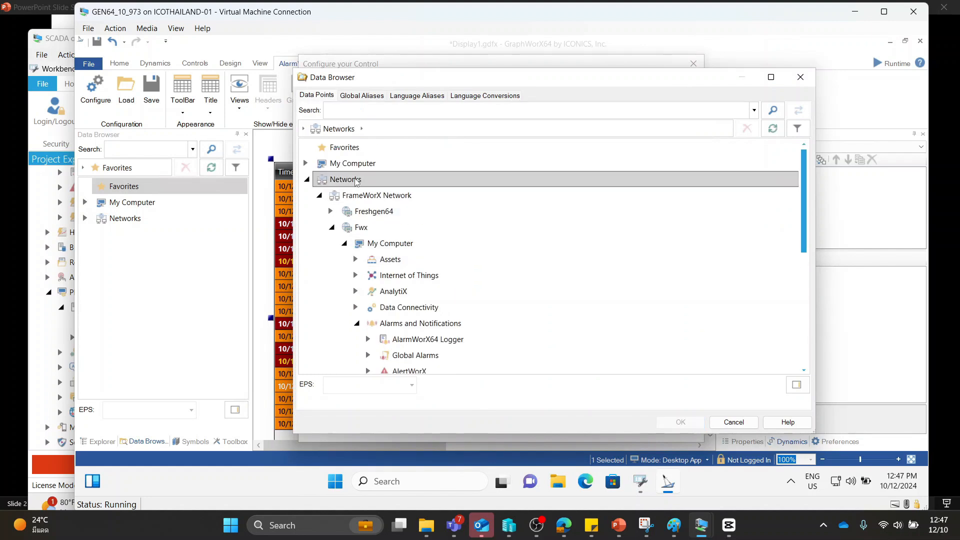
pyautogui.click(370, 233)
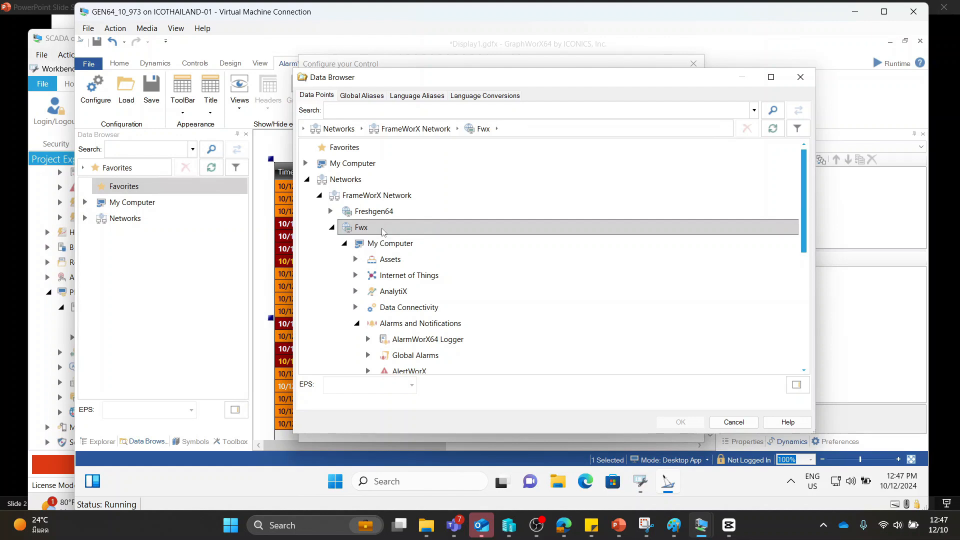
pyautogui.click(392, 243)
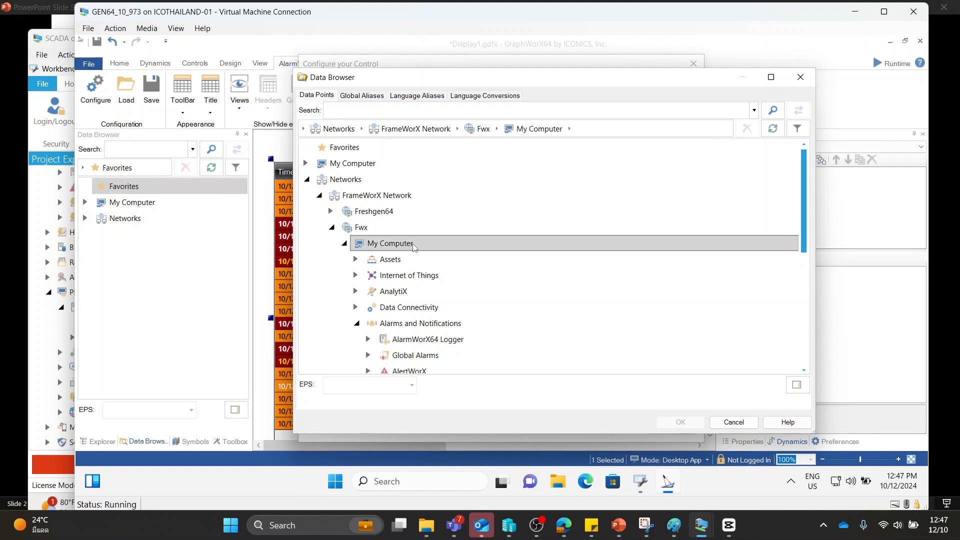
pyautogui.click(443, 234)
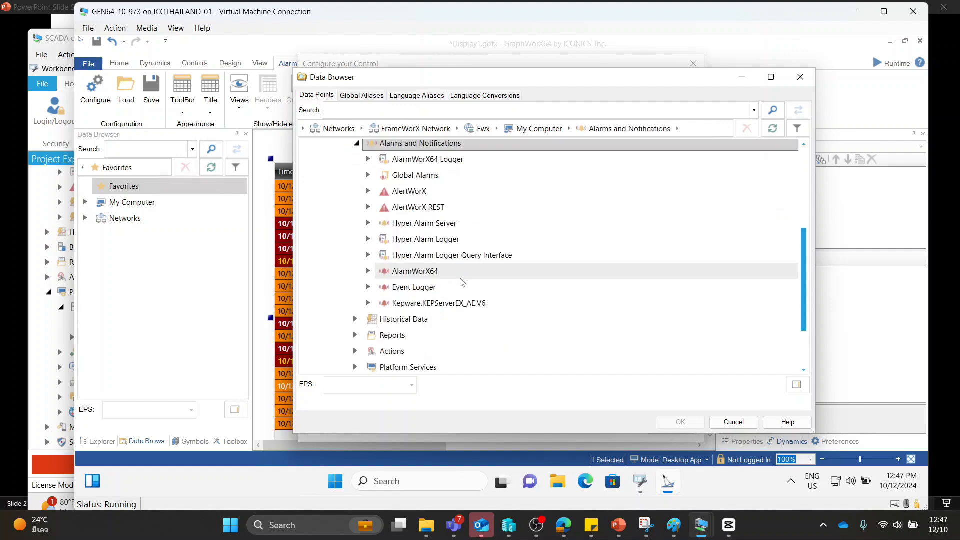
pyautogui.click(433, 275)
pyautogui.click(801, 78)
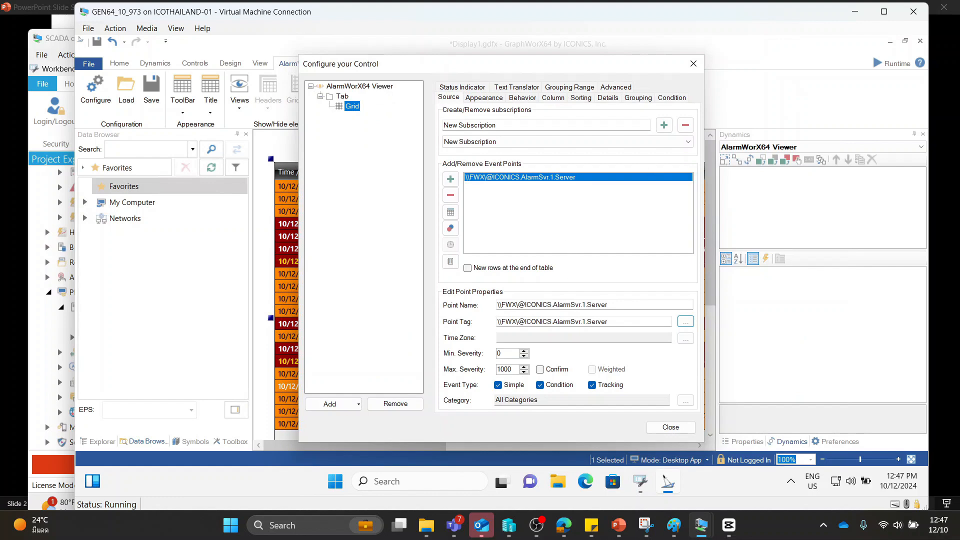
pyautogui.moveTo(610, 305); pyautogui.dragTo(496, 305)
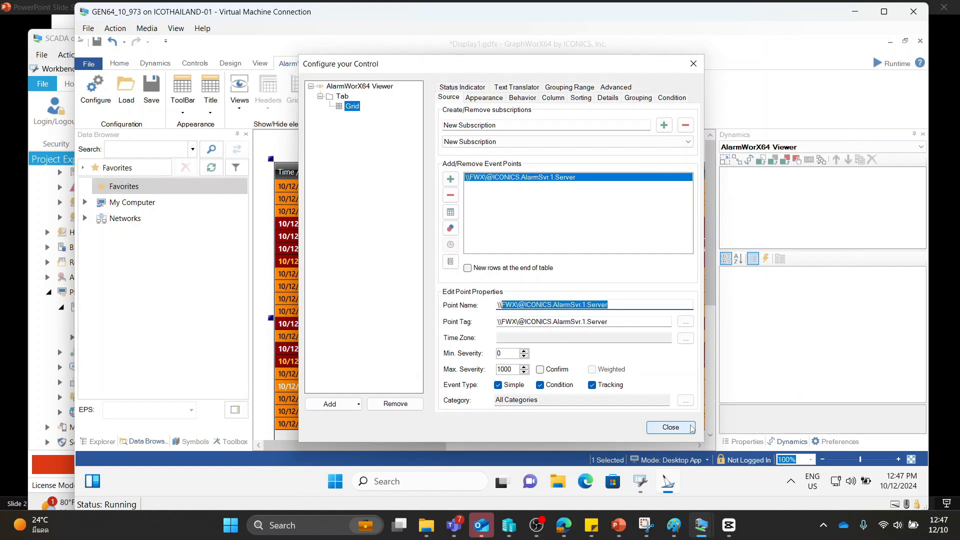
pyautogui.click(670, 427)
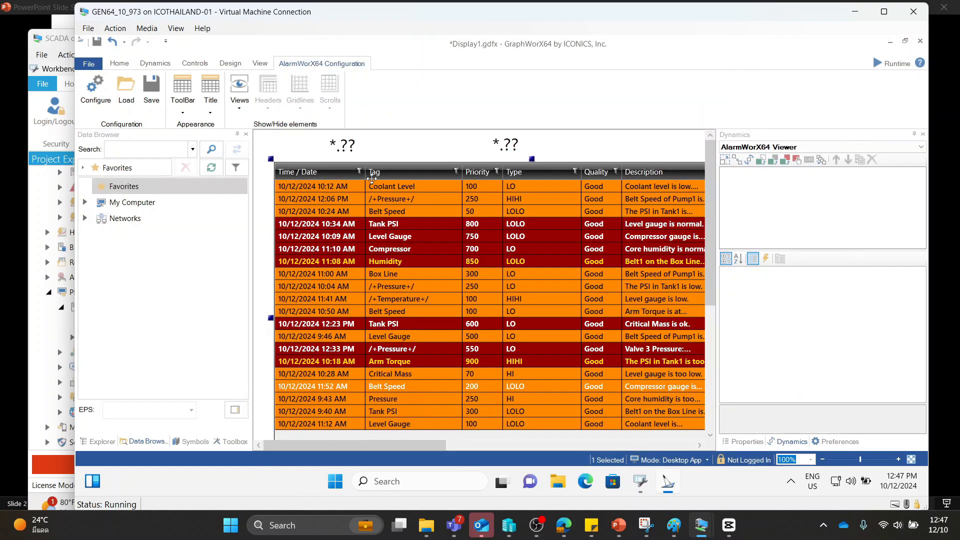
# Check the data sources of the two value labels above the alarm grid, then return the display to runtime
pyautogui.click(346, 145)
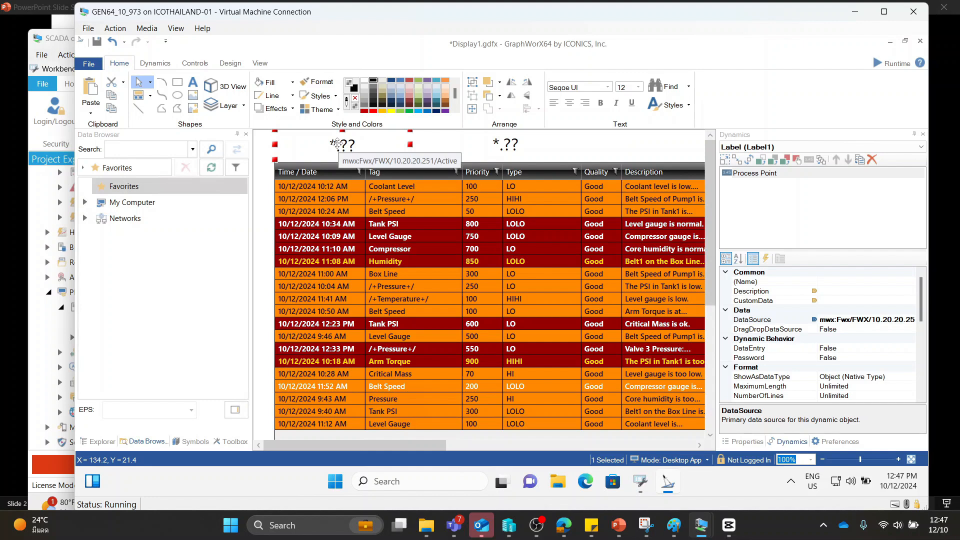
pyautogui.click(501, 143)
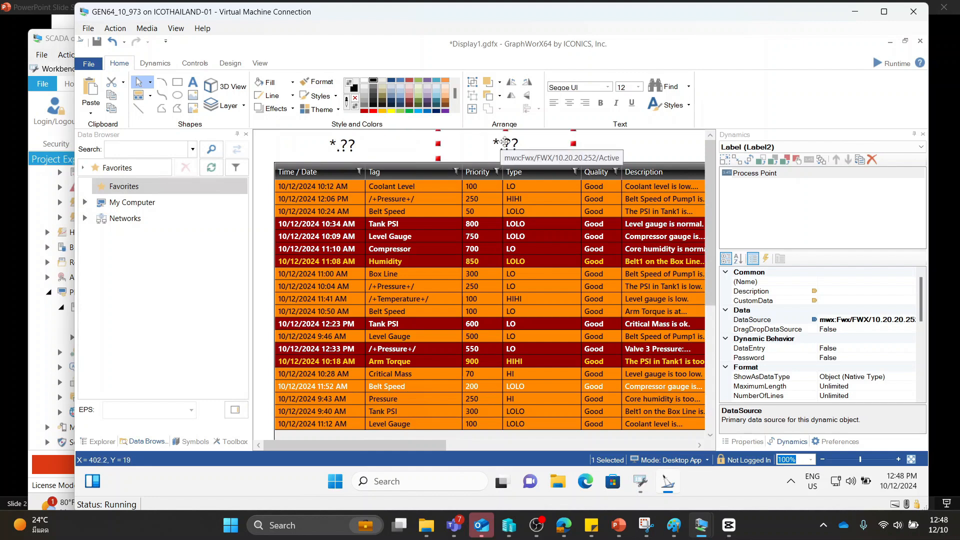
pyautogui.click(893, 63)
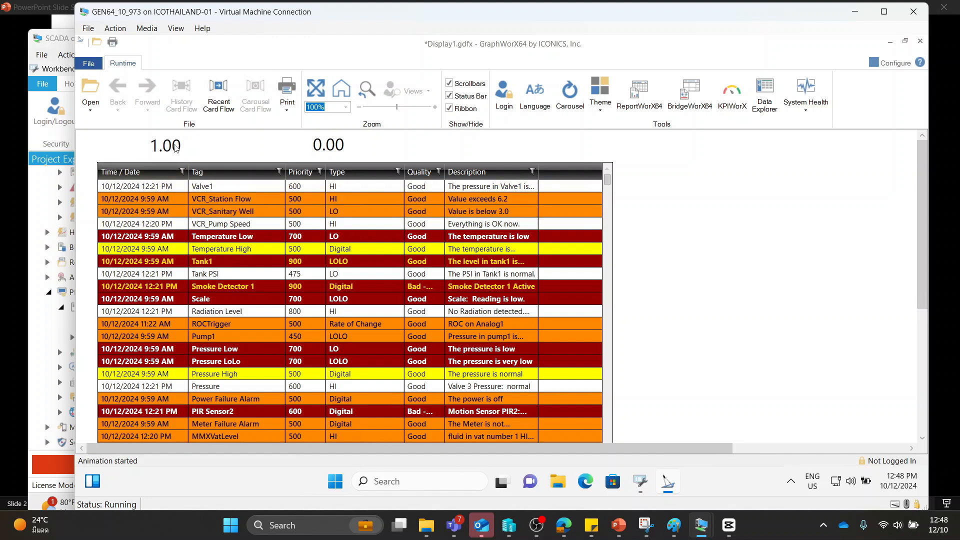
pyautogui.moveTo(174, 148)
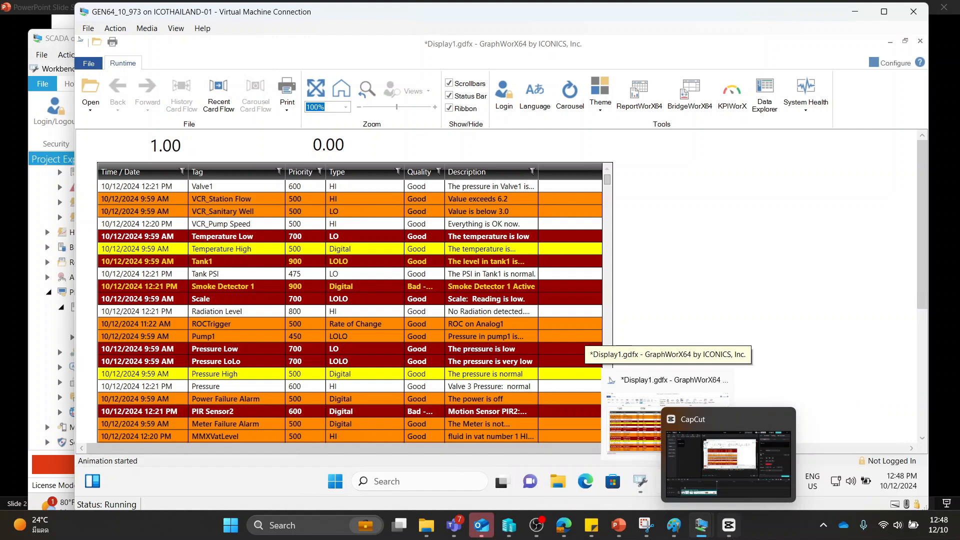
# Switch back to the SCADA2 virtual machine and close its Services window
pyautogui.moveTo(705, 524)
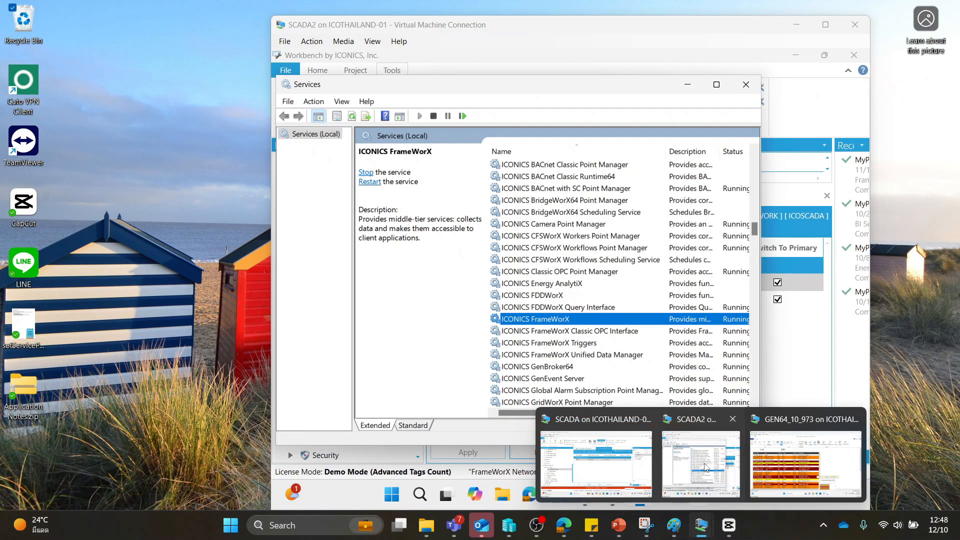
pyautogui.click(706, 465)
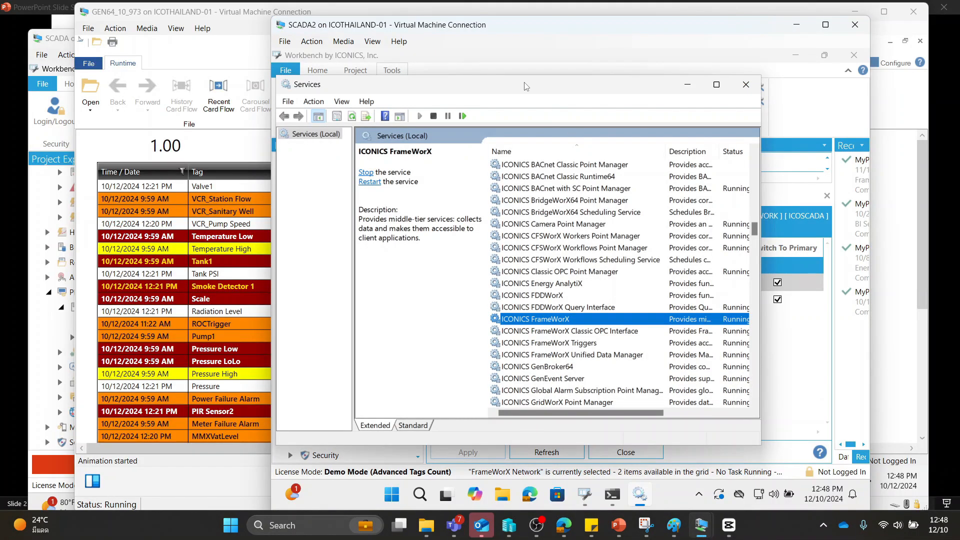
pyautogui.click(745, 84)
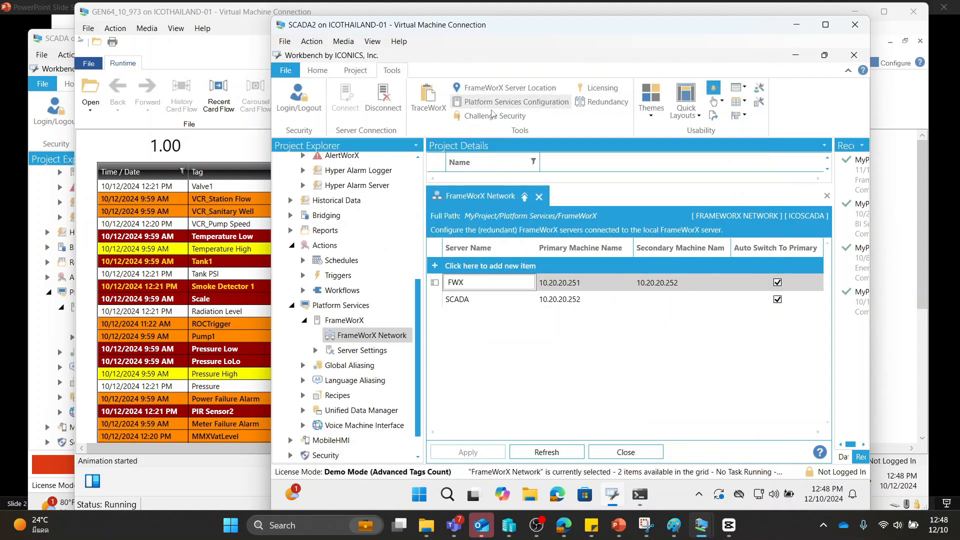
# Set SCADA2's network adapter virtual switch to Not connected, apply the settings, and return to the runtime display on GEN64_10_973
pyautogui.click(285, 42)
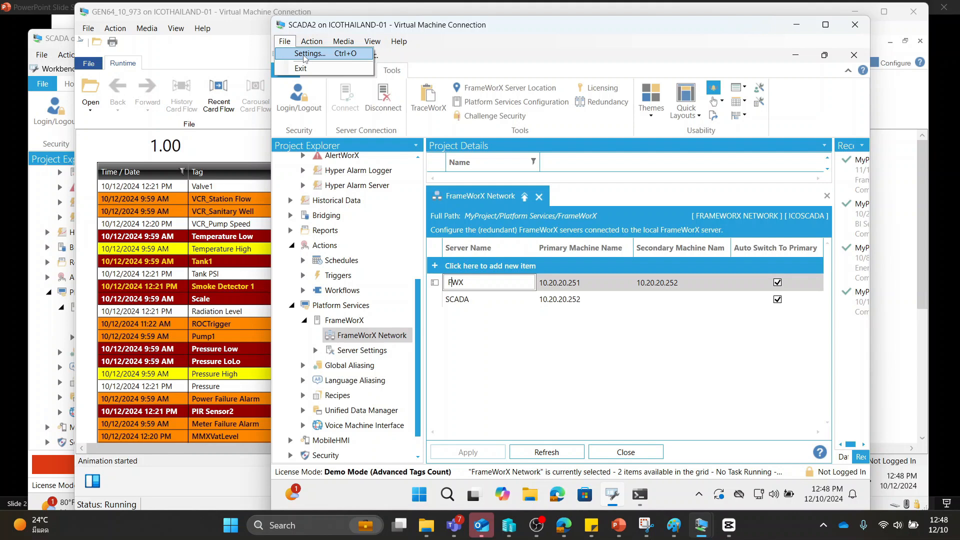
pyautogui.click(305, 54)
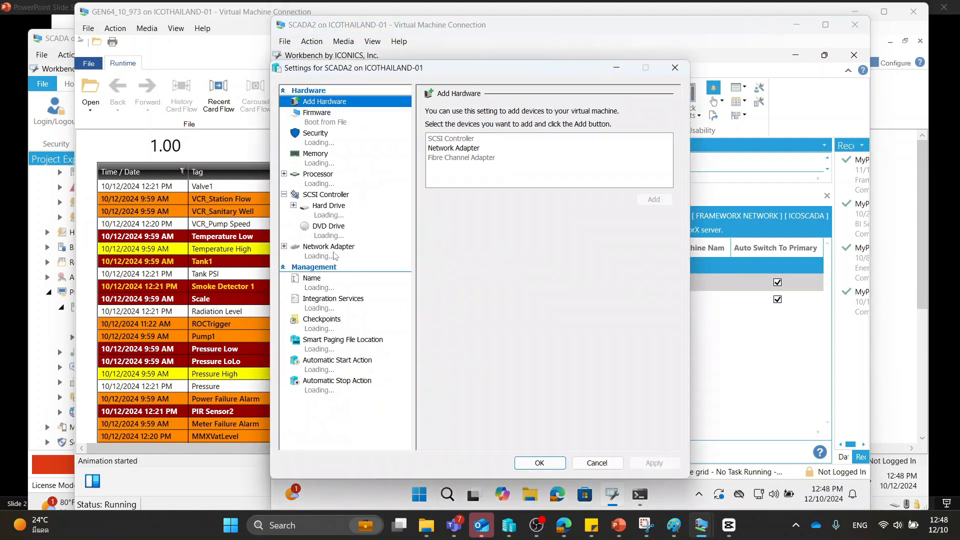
pyautogui.click(328, 259)
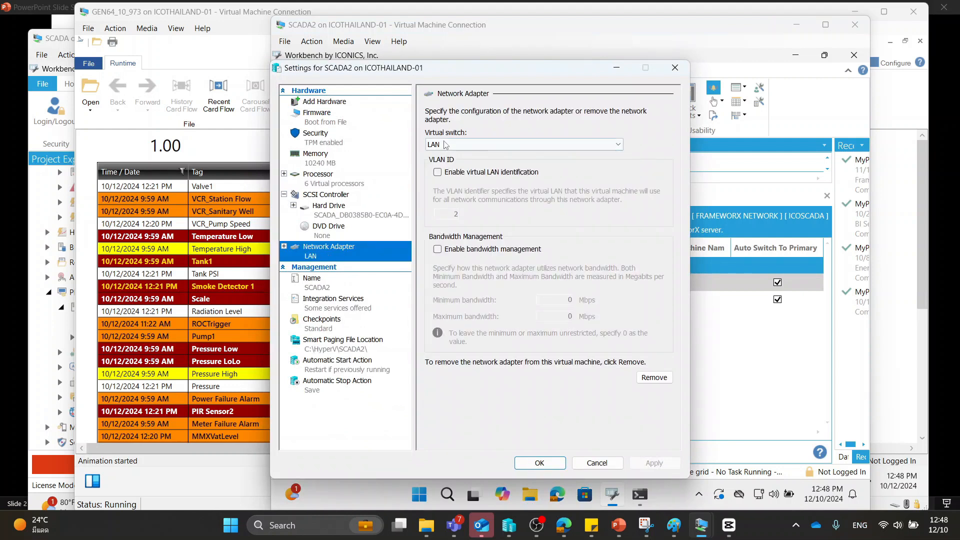
pyautogui.click(452, 145)
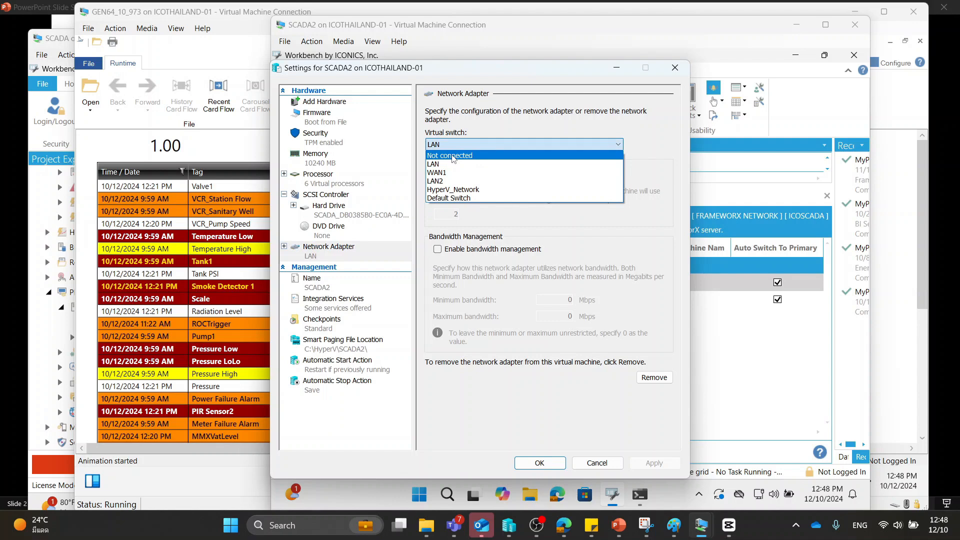
pyautogui.click(453, 156)
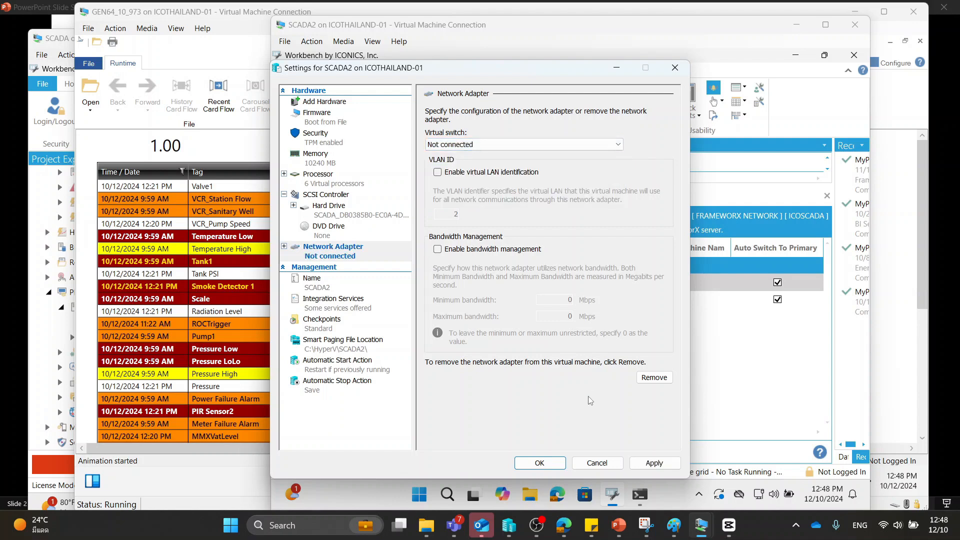
pyautogui.click(554, 465)
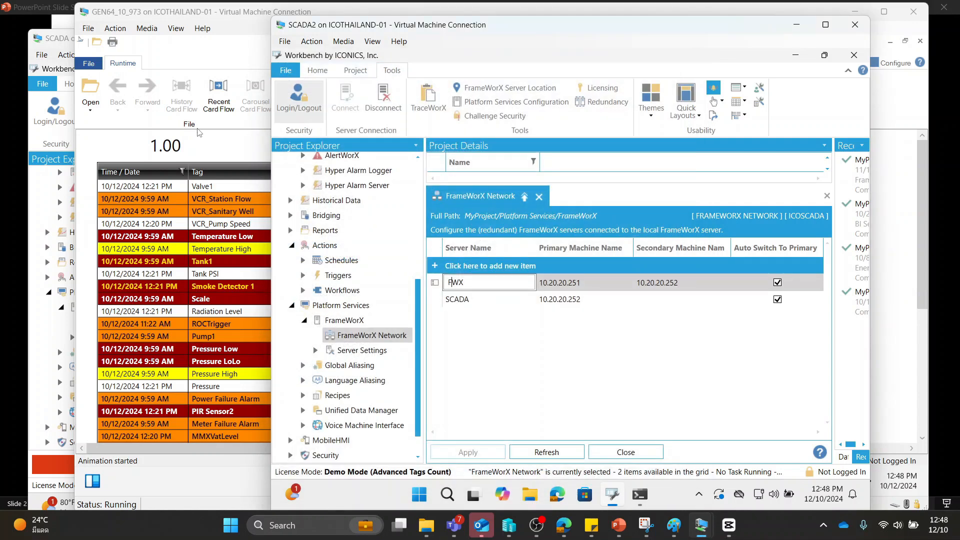
pyautogui.click(190, 156)
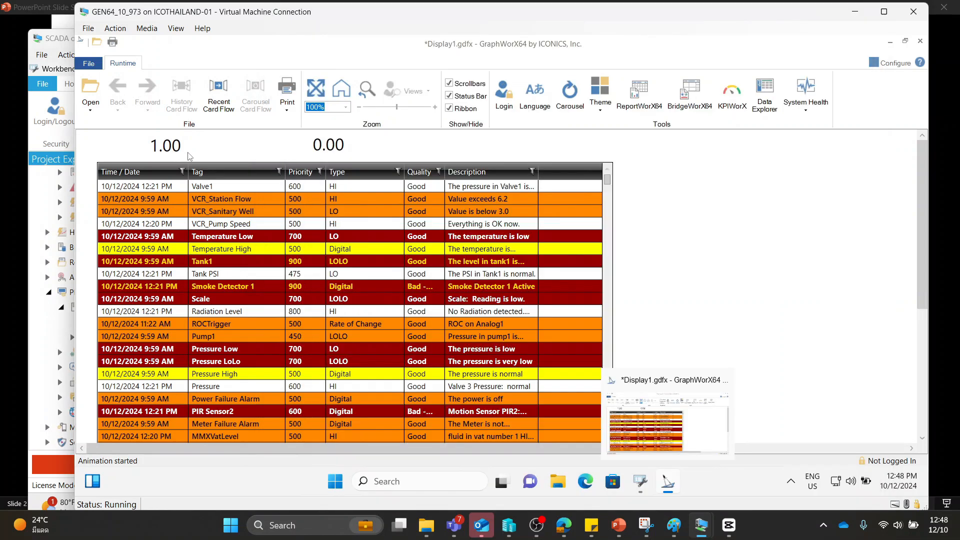
# Check the two server Active values on the runtime display against the FrameWorX Network entries on SCADA and SCADA2, returning to the display
pyautogui.moveTo(176, 156)
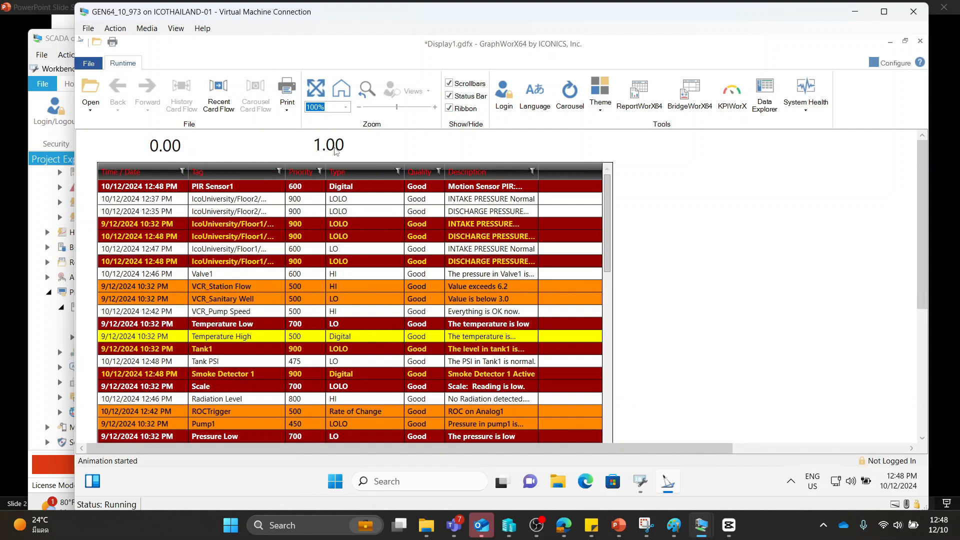
pyautogui.moveTo(335, 152)
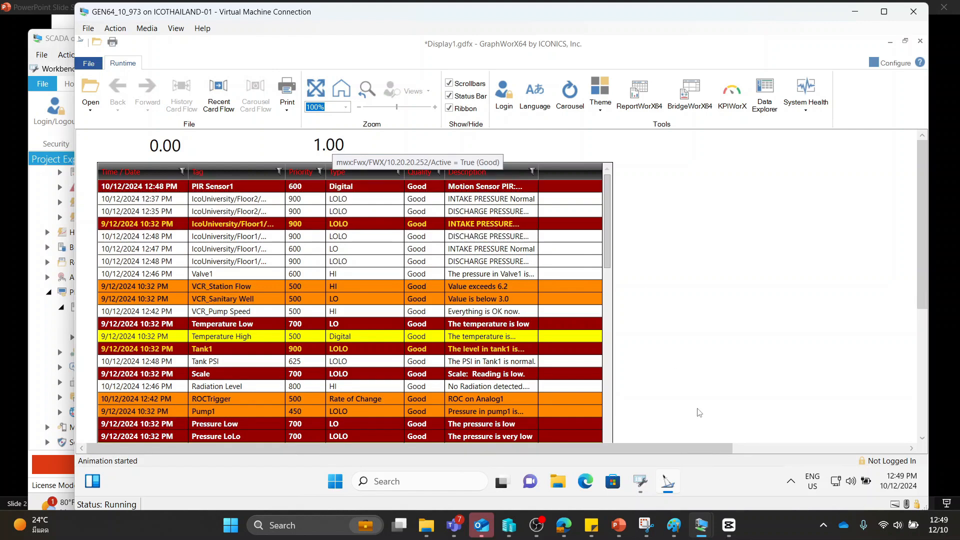
pyautogui.moveTo(703, 528)
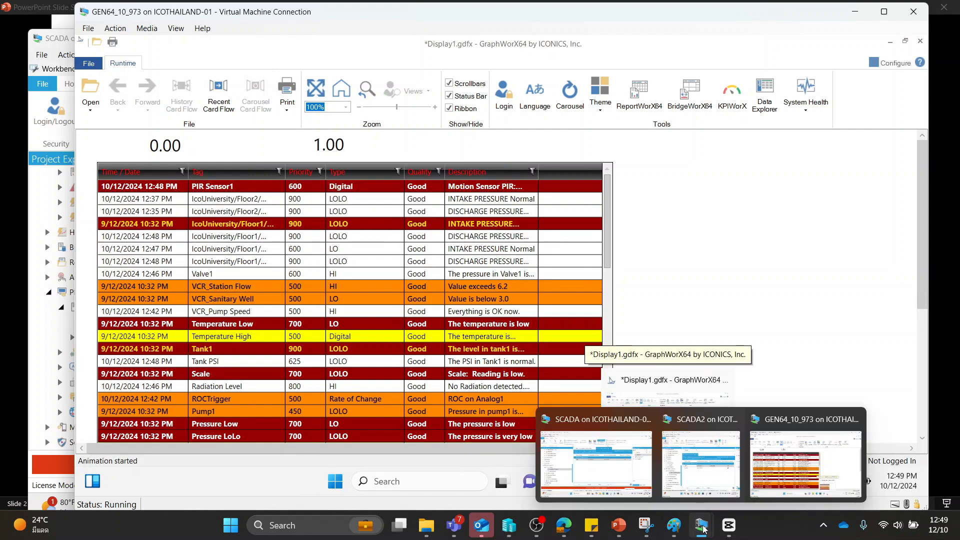
pyautogui.click(634, 473)
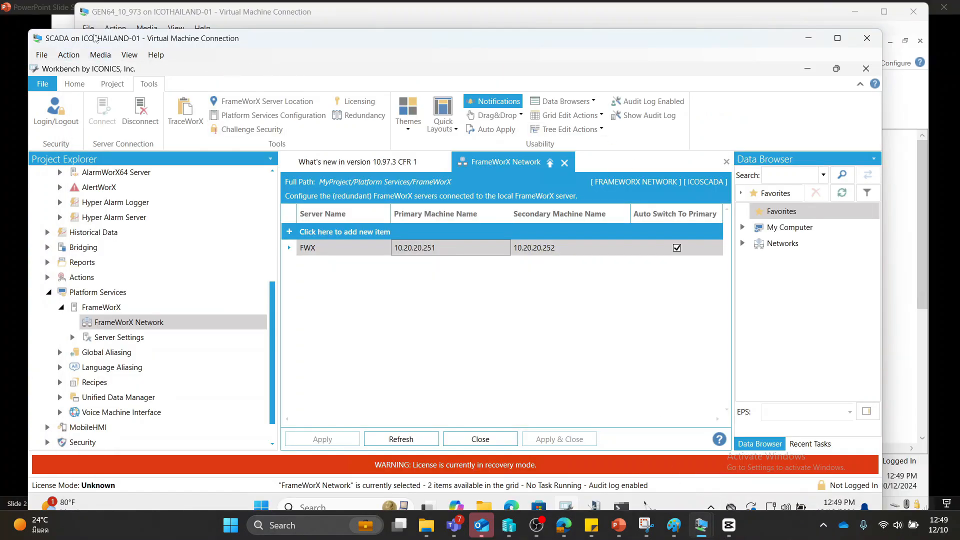
pyautogui.moveTo(646, 525)
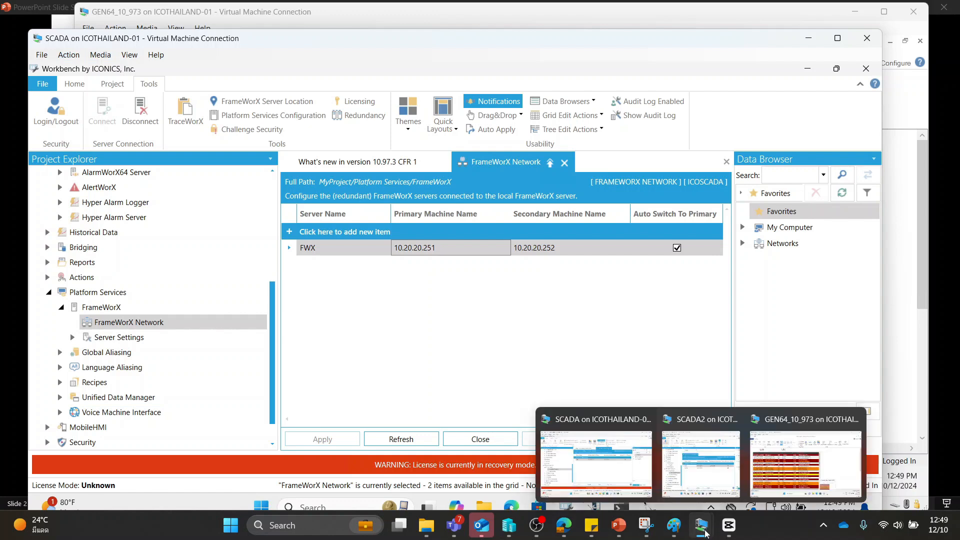
pyautogui.click(683, 450)
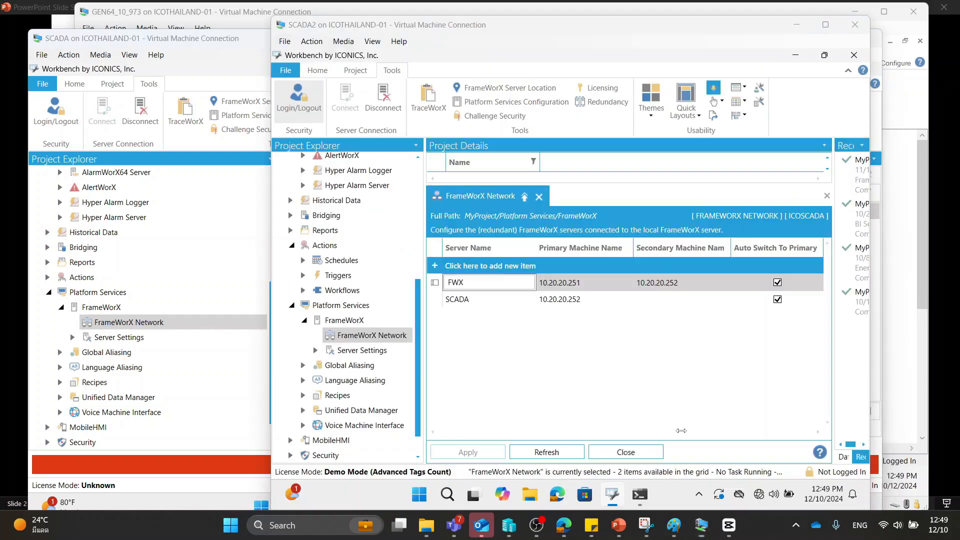
pyautogui.click(244, 17)
# Switch to the SCADA2 virtual machine and connect its network adapter to the LAN virtual switch in the machine settings
pyautogui.moveTo(702, 525)
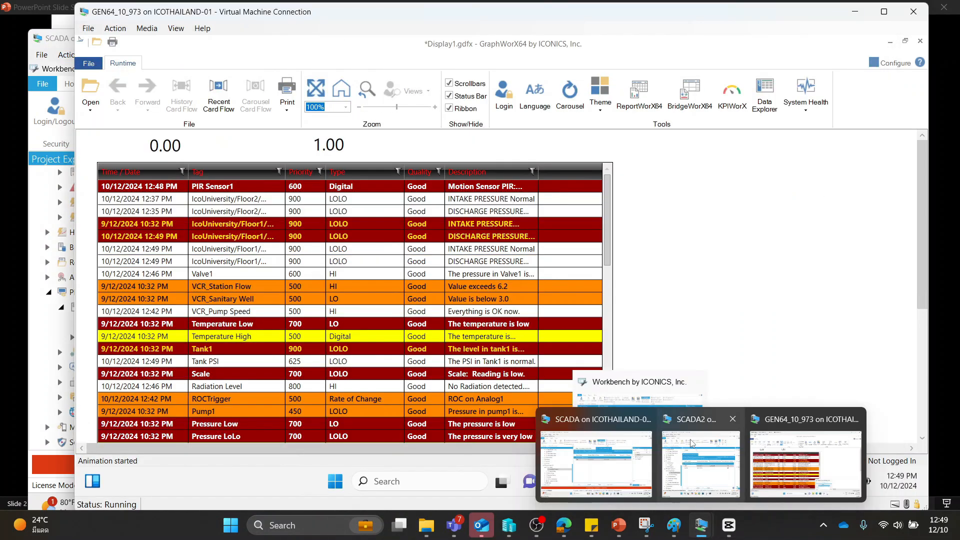
pyautogui.click(691, 443)
pyautogui.click(284, 42)
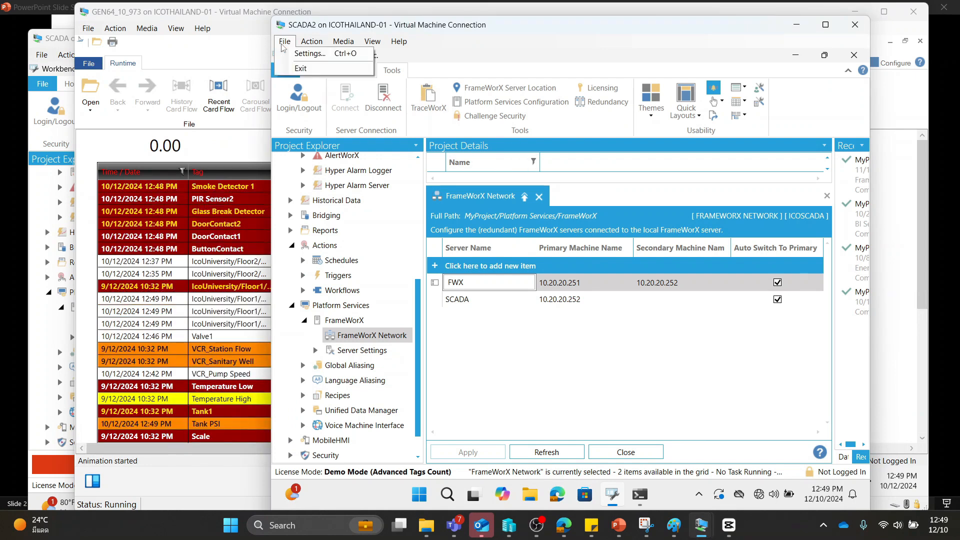
pyautogui.click(306, 53)
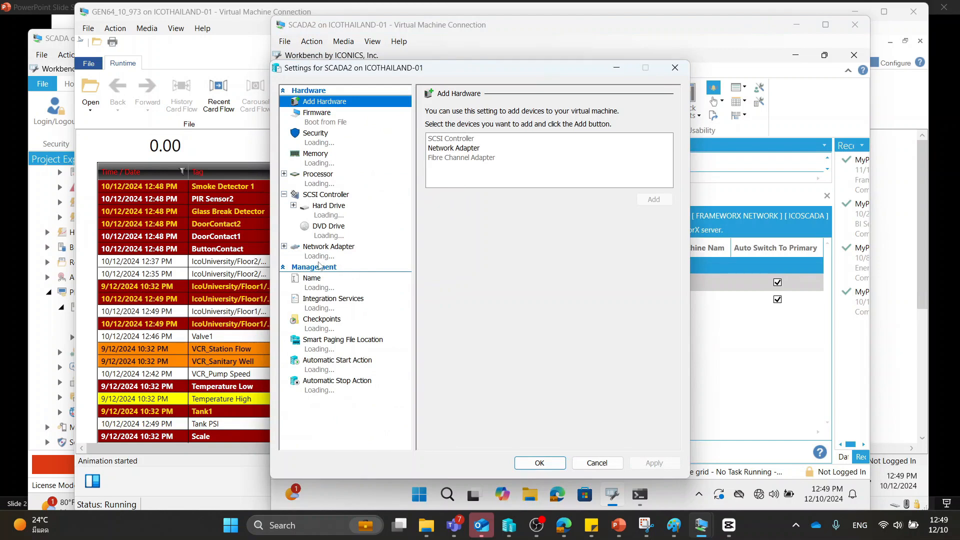
pyautogui.click(321, 254)
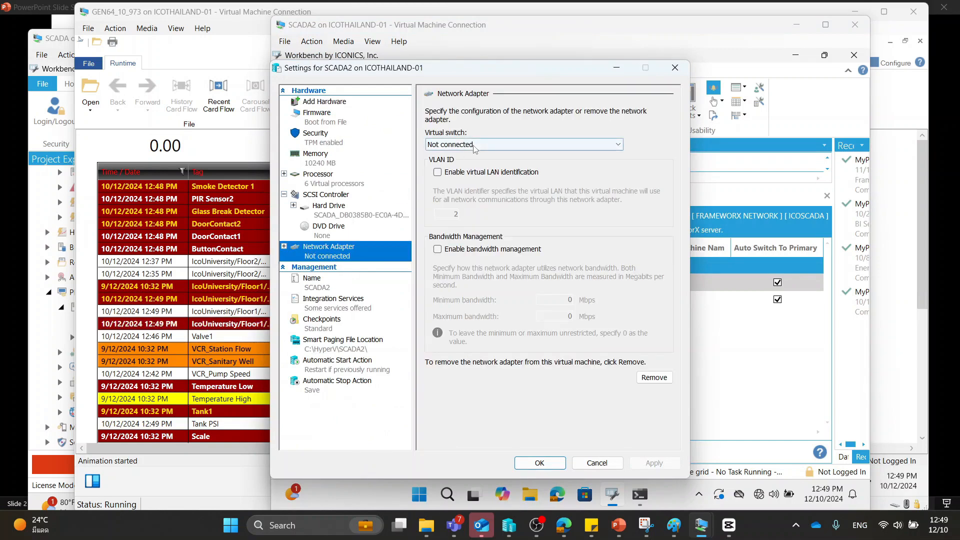
pyautogui.click(474, 146)
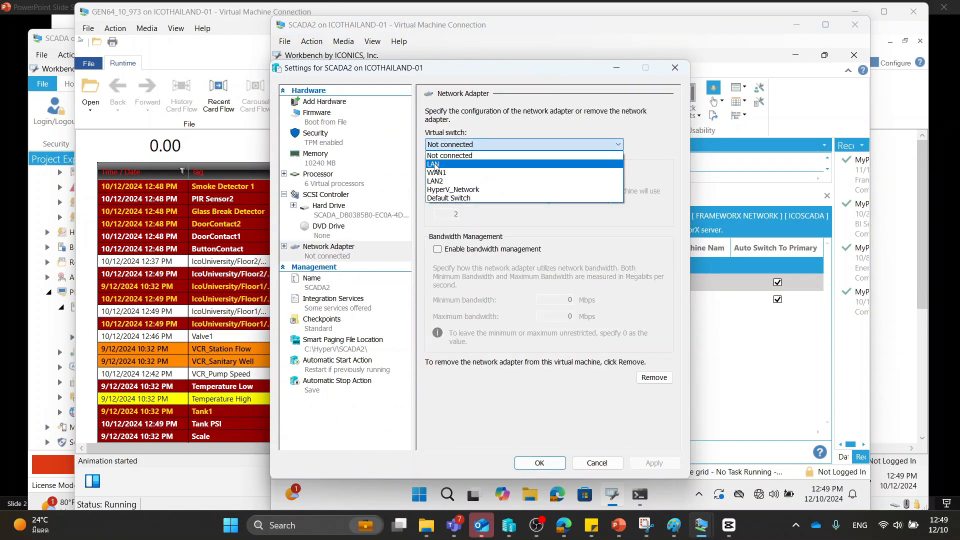
pyautogui.click(476, 164)
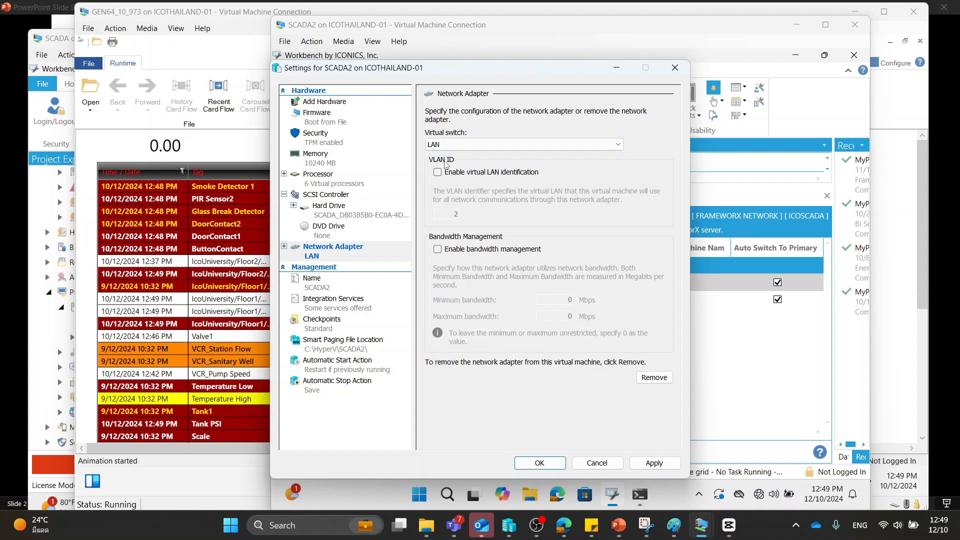
pyautogui.click(551, 462)
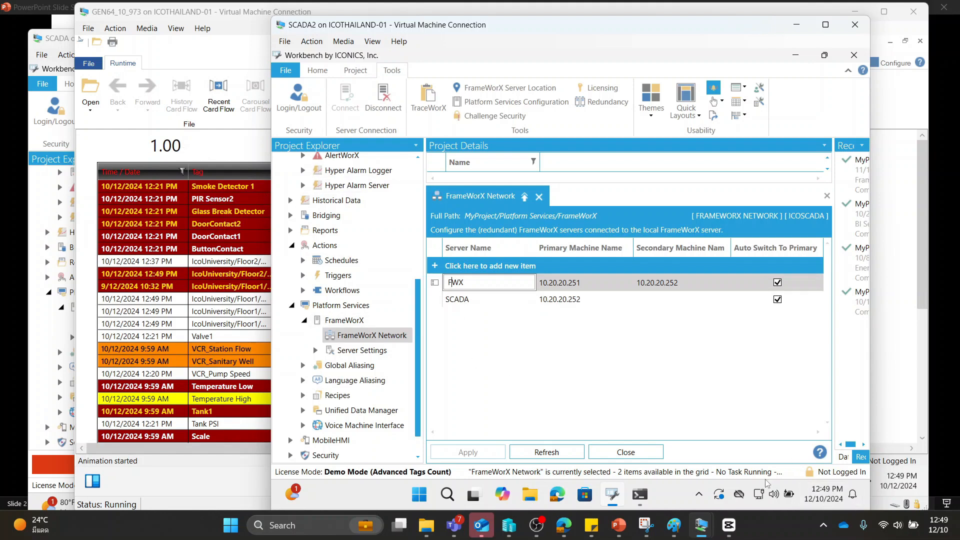
pyautogui.click(549, 396)
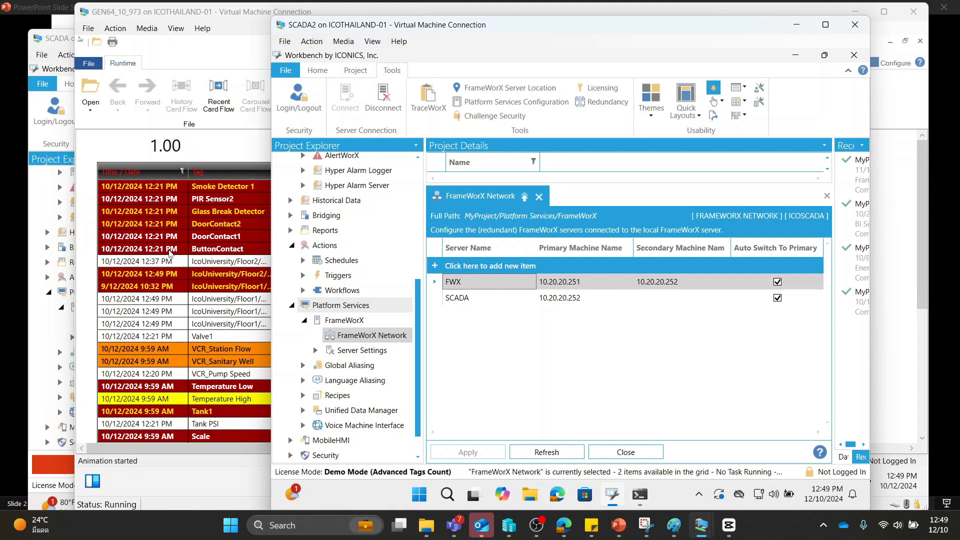
# Disconnect SCADA2 from the network again by setting its network adapter's virtual switch to Not connected
pyautogui.moveTo(659, 497)
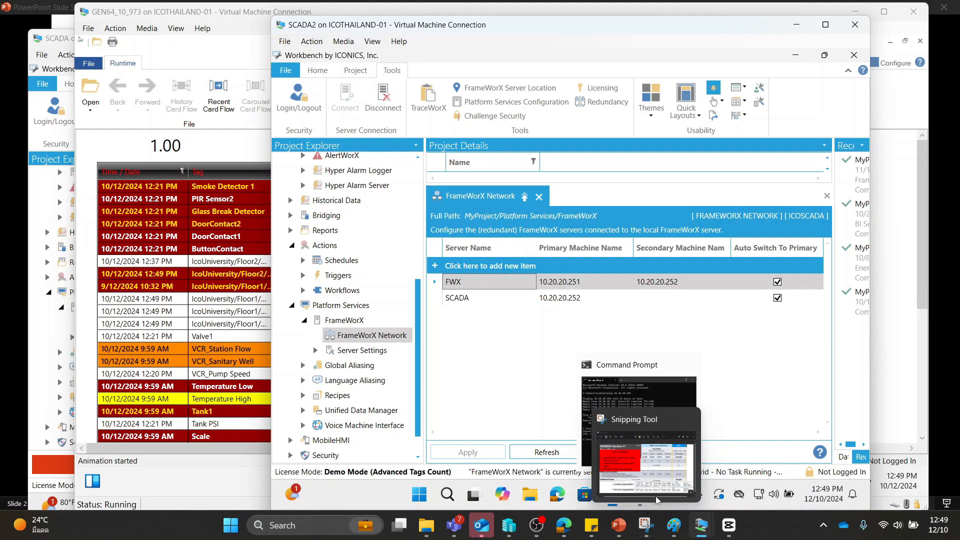
pyautogui.moveTo(702, 526)
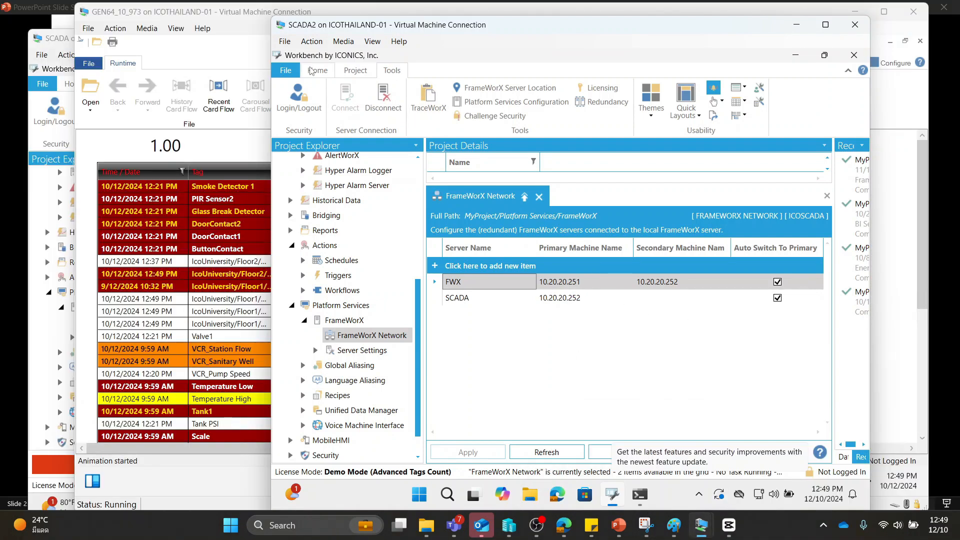
pyautogui.click(286, 43)
pyautogui.click(298, 54)
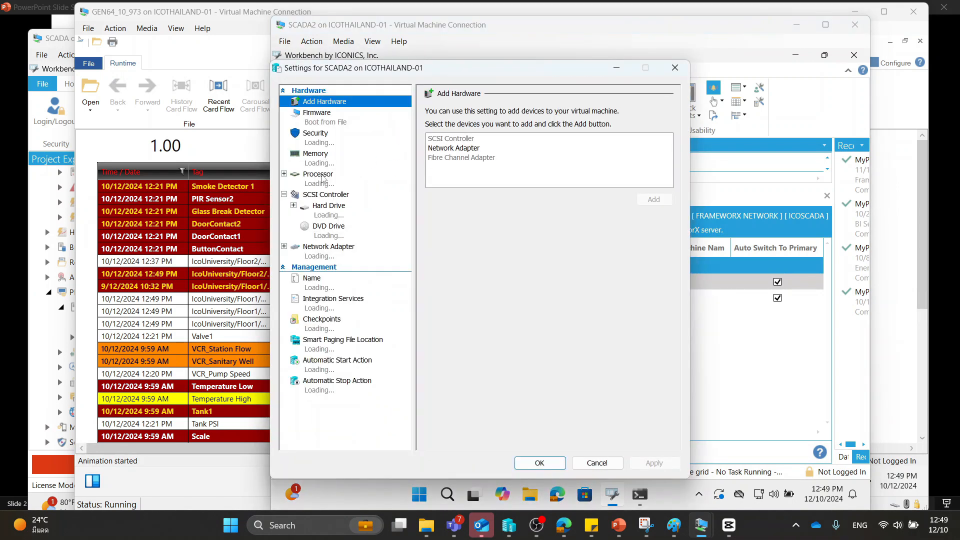
pyautogui.click(322, 258)
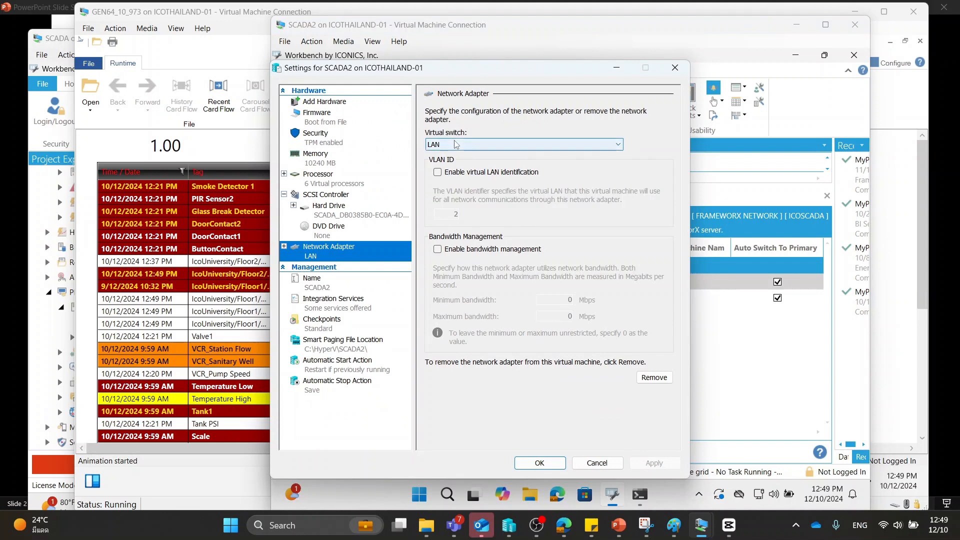
pyautogui.click(459, 145)
pyautogui.click(459, 155)
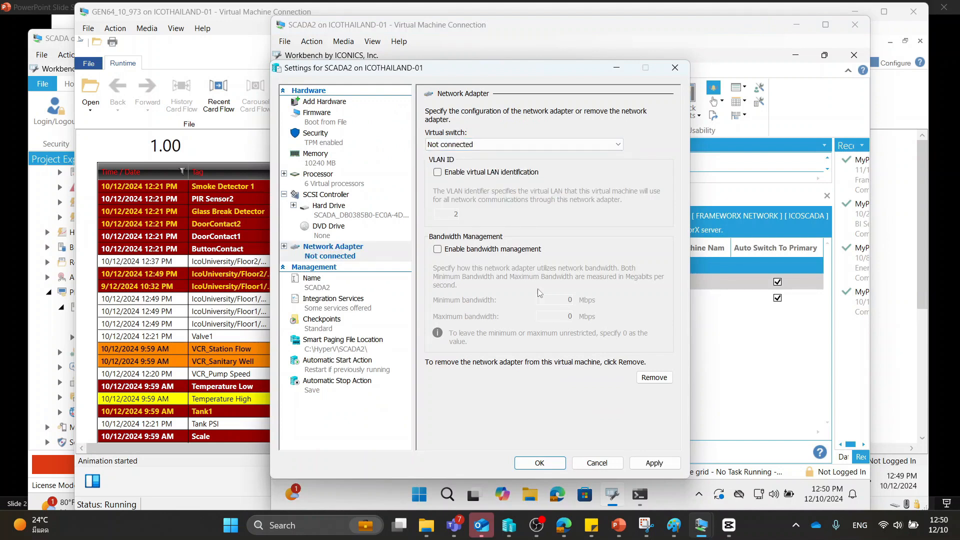
pyautogui.click(554, 464)
# Return to the runtime display on GEN64_10_973 and check the Active values of servers 10.20.20.251 and 10.20.20.252
pyautogui.click(210, 153)
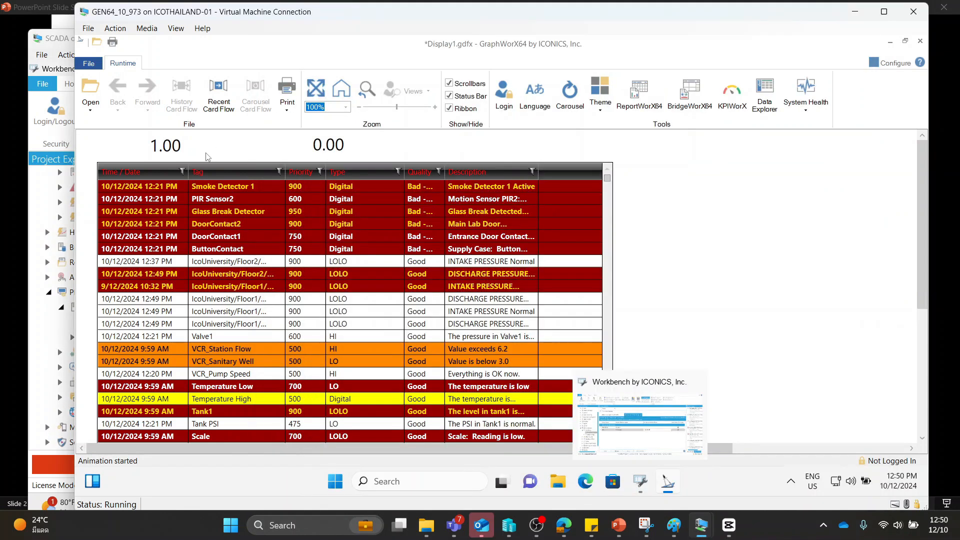
pyautogui.moveTo(190, 151)
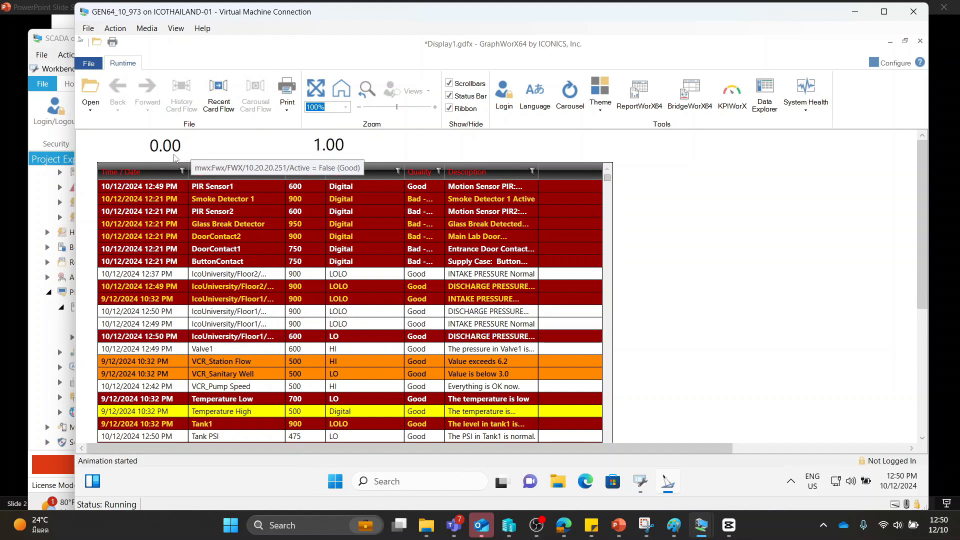
pyautogui.moveTo(327, 146)
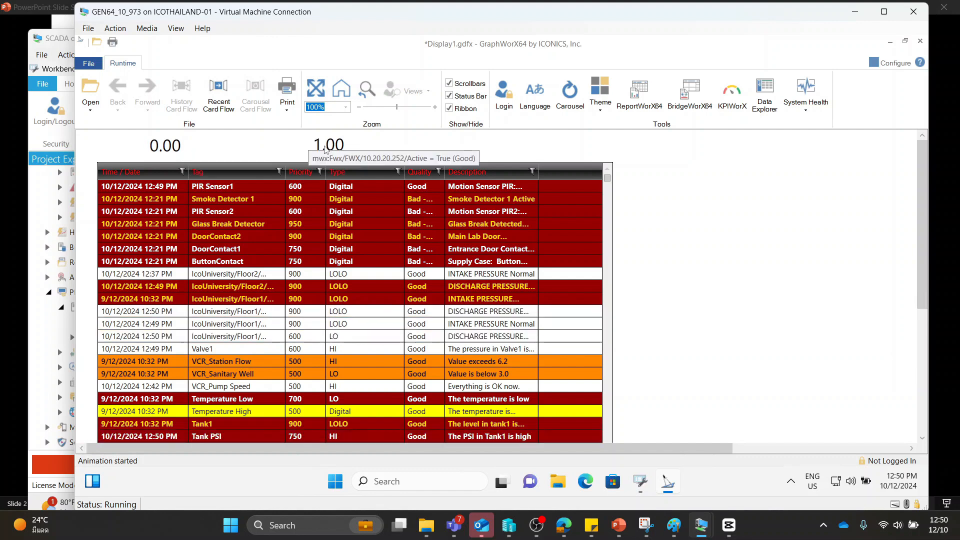
# Set SCADA2's network adapter virtual switch back to LAN and return to the runtime display to check the two Active values
pyautogui.moveTo(702, 526)
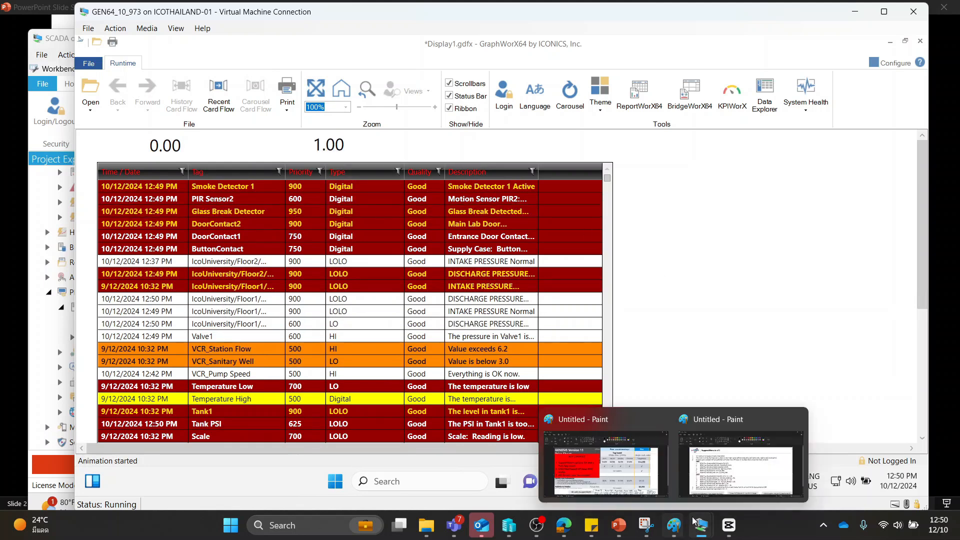
pyautogui.click(718, 467)
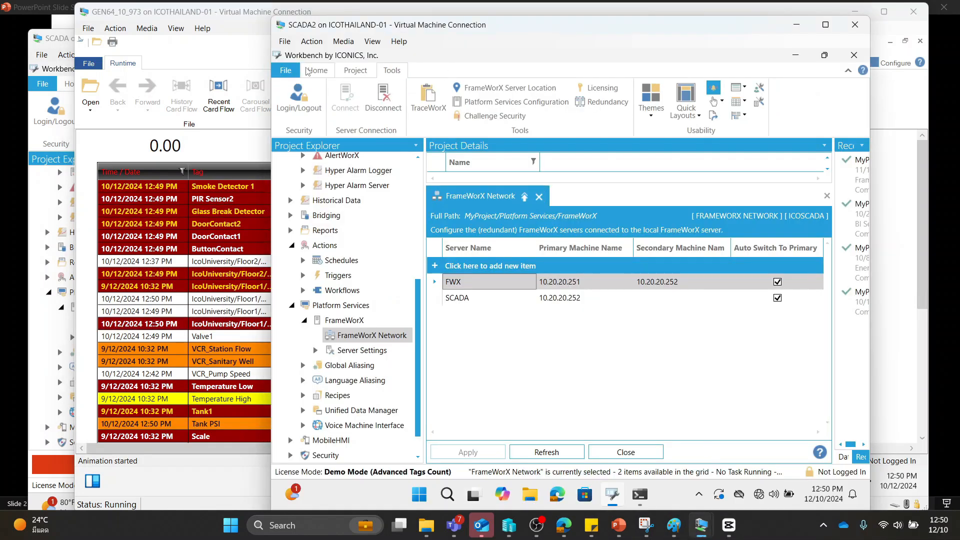
pyautogui.click(285, 42)
pyautogui.click(295, 54)
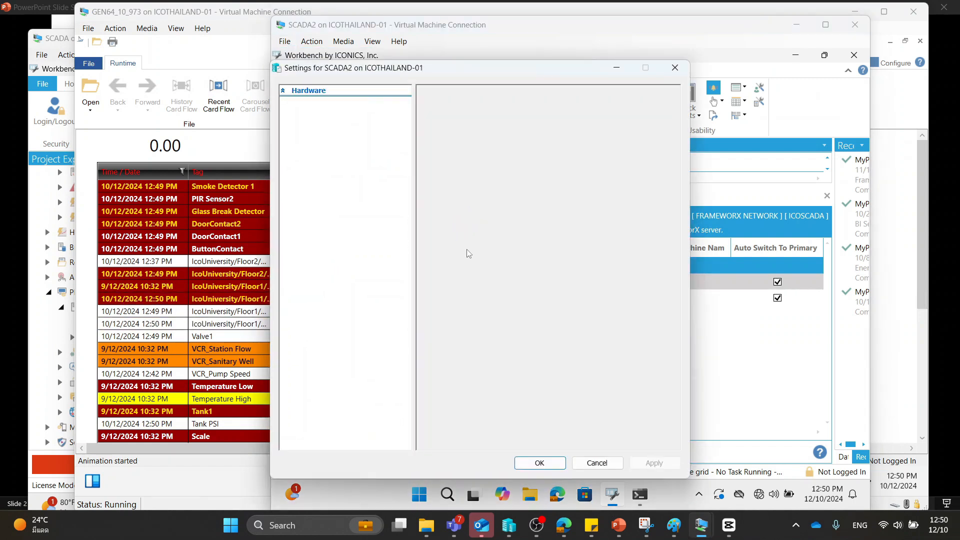
pyautogui.click(318, 259)
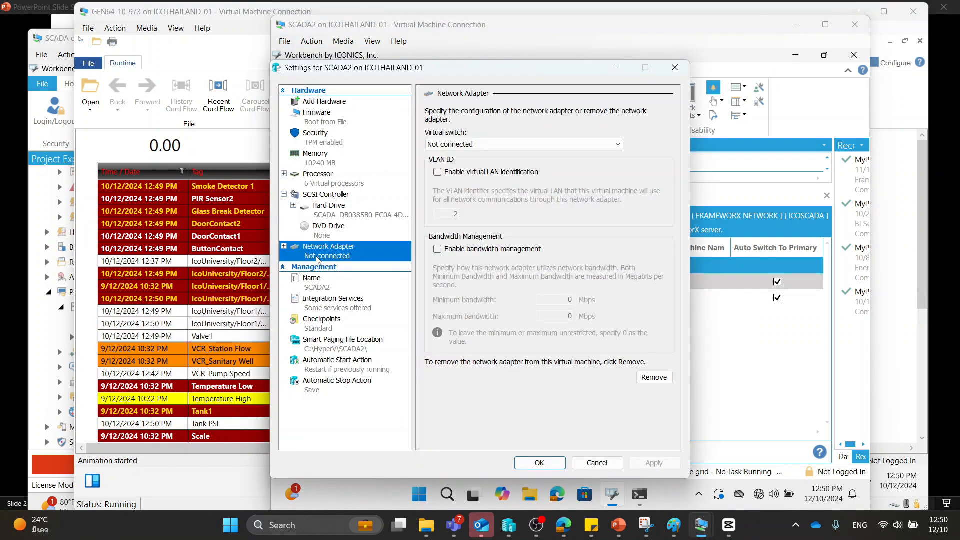
pyautogui.click(491, 145)
pyautogui.click(455, 166)
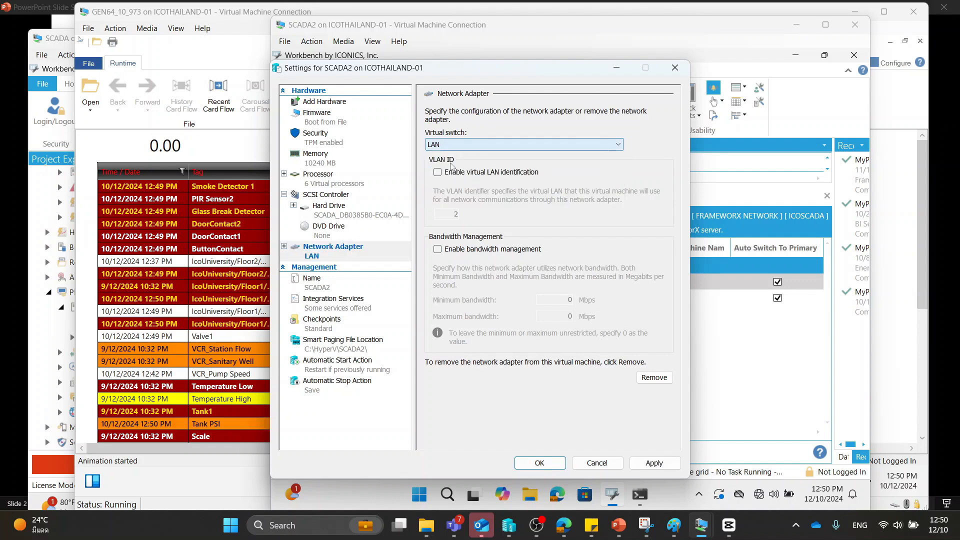
pyautogui.click(584, 465)
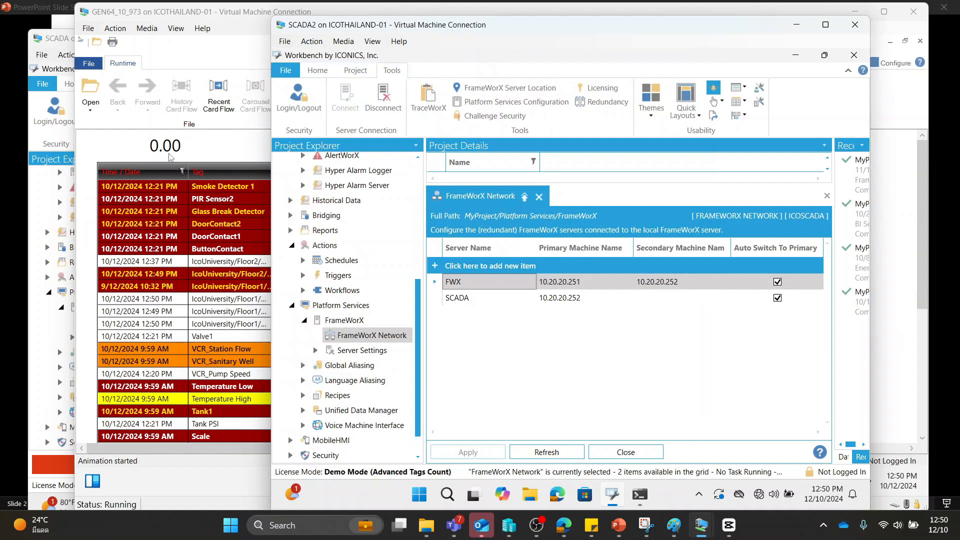
pyautogui.click(196, 153)
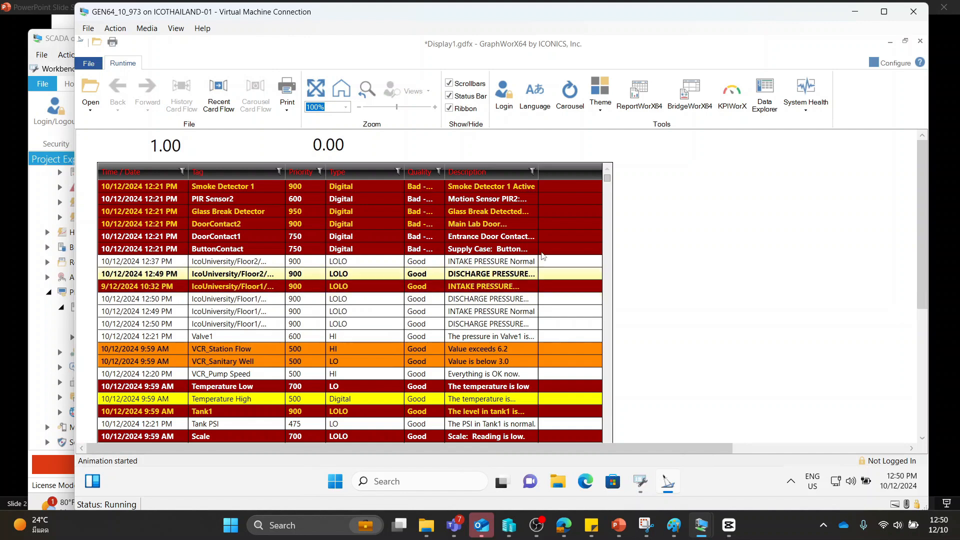
pyautogui.moveTo(591, 526)
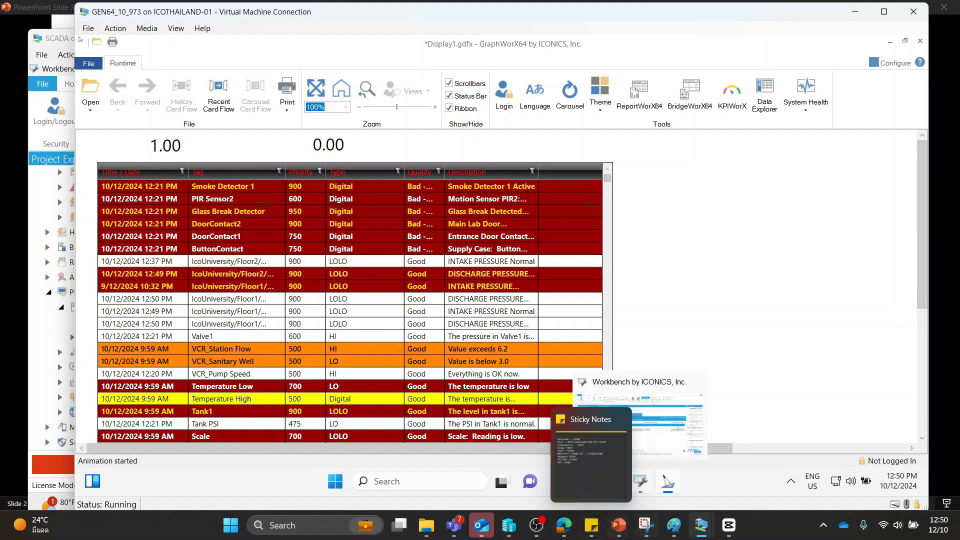